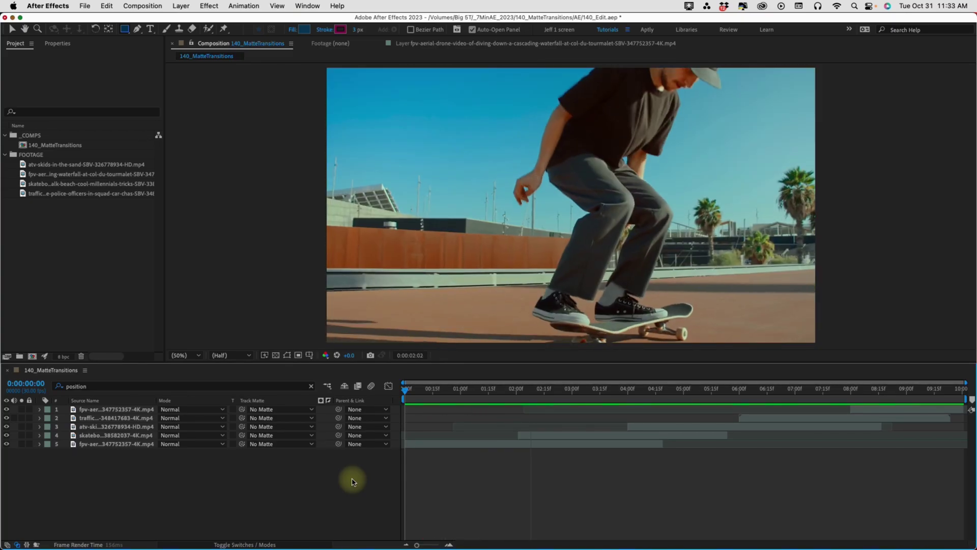
# Stop the RAM preview of the five footage clips in 140_MatteTransitions.
pyautogui.press('space')
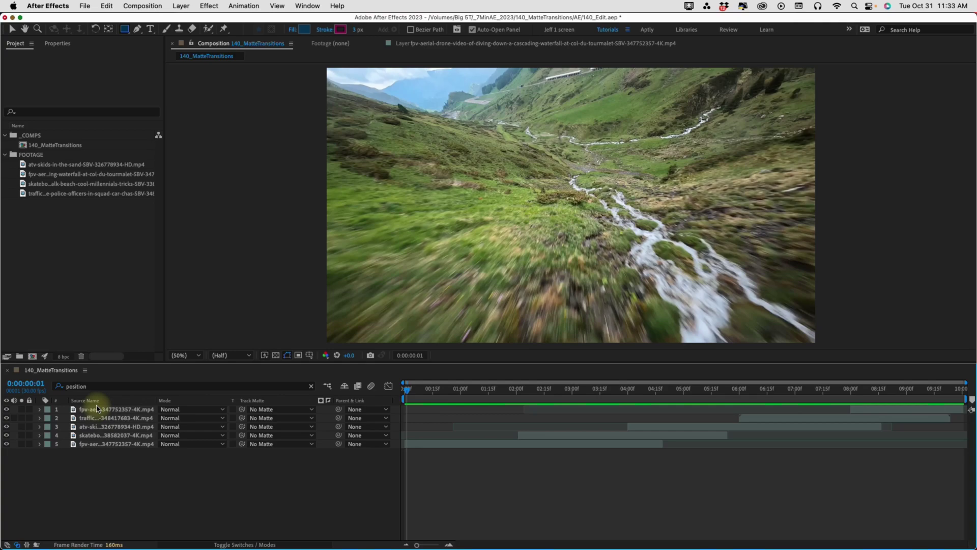
# Hide all five footage layers so the comp shows a black frame.
pyautogui.click(97, 408)
pyautogui.keyDown('shift'); pyautogui.click(104, 444); pyautogui.keyUp('shift')
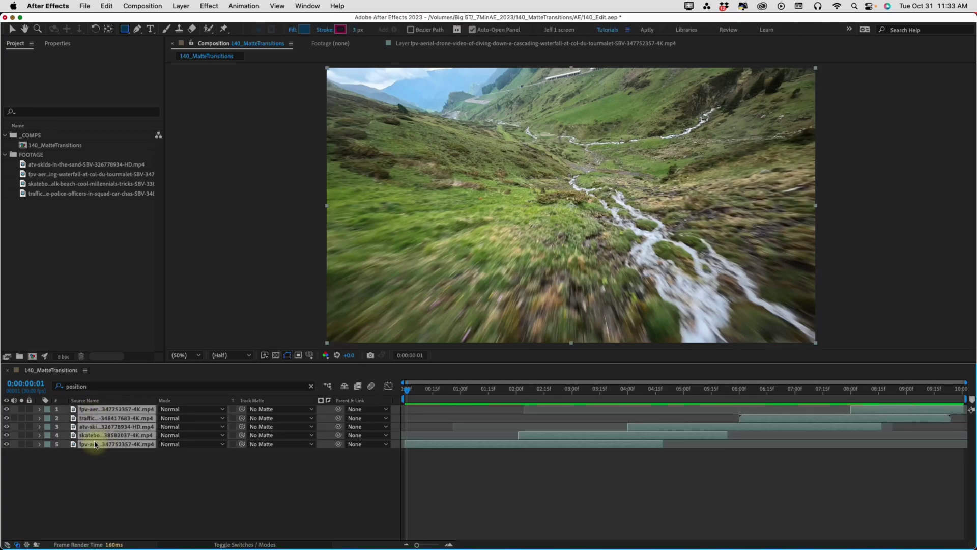
pyautogui.click(7, 444)
pyautogui.click(132, 477)
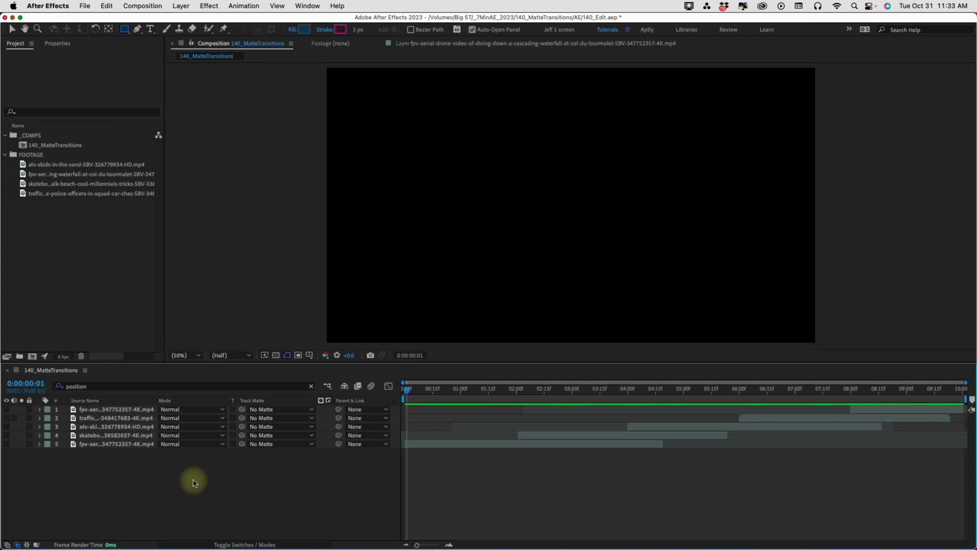
# Add a new shape layer at the top of the layer stack.
pyautogui.rightClick(193, 483)
pyautogui.moveTo(239, 416)
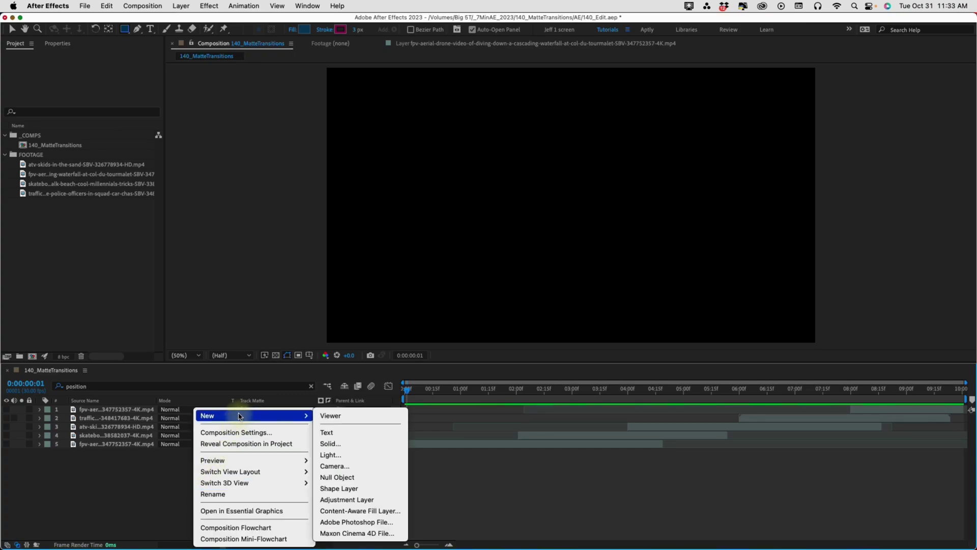
pyautogui.click(348, 489)
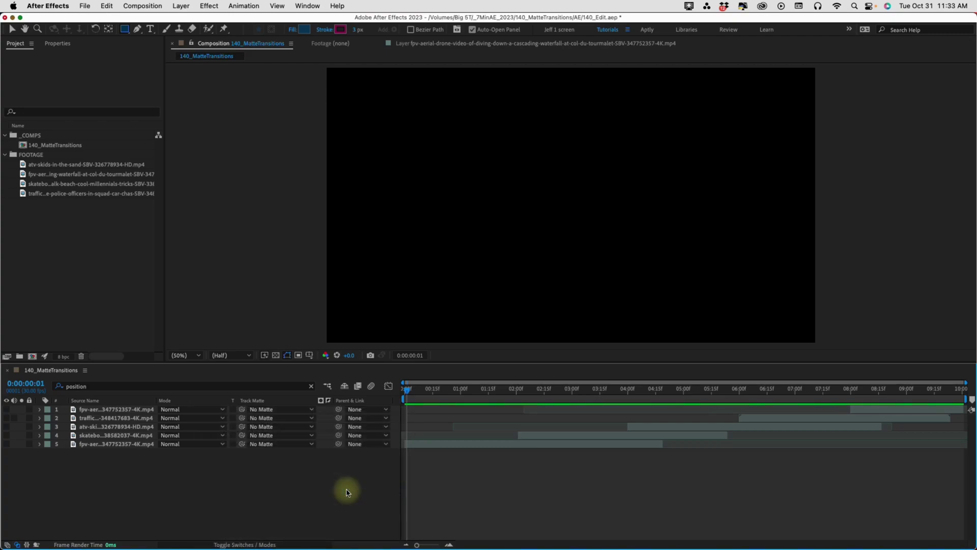
pyautogui.press('Return')
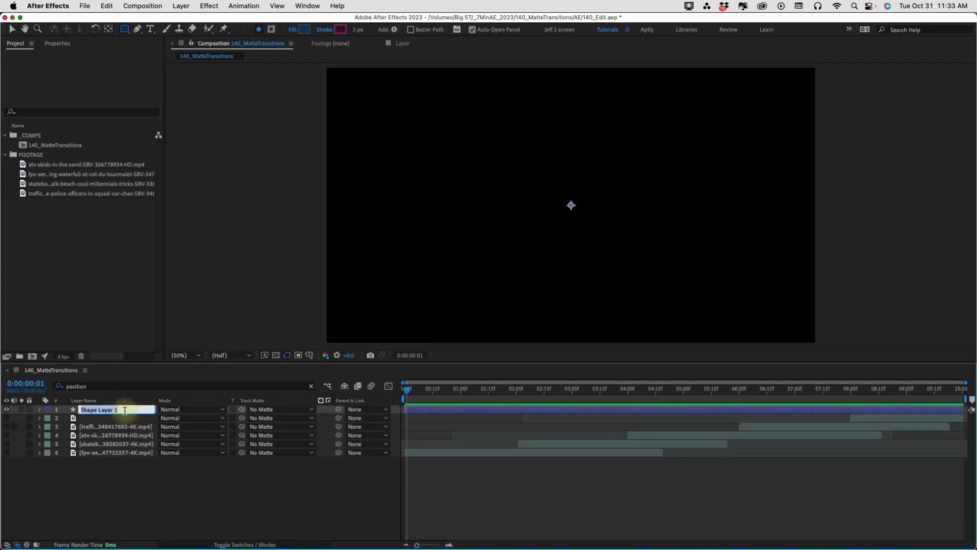
# Name the shape layer Transitions and add an empty group named 1.
pyautogui.write('Transitions')
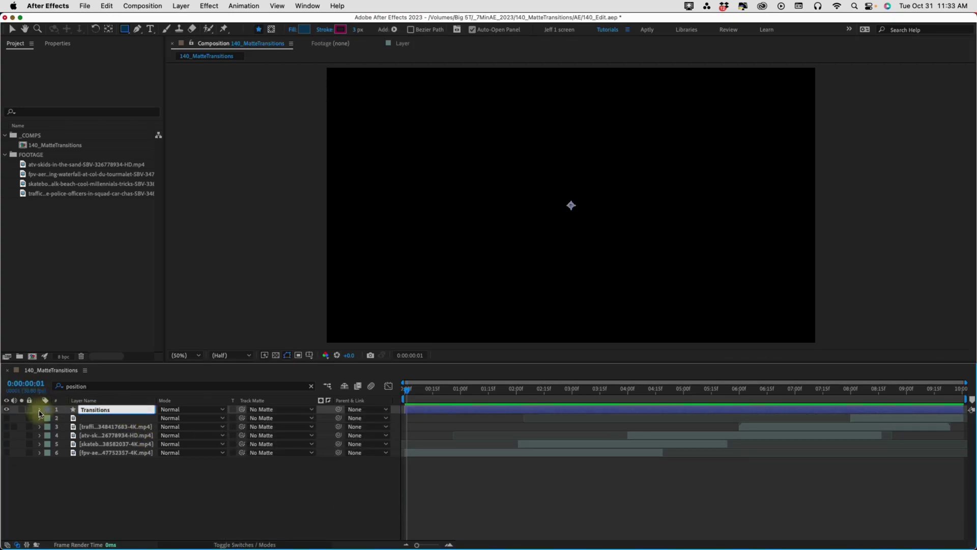
pyautogui.click(40, 413)
pyautogui.click(326, 419)
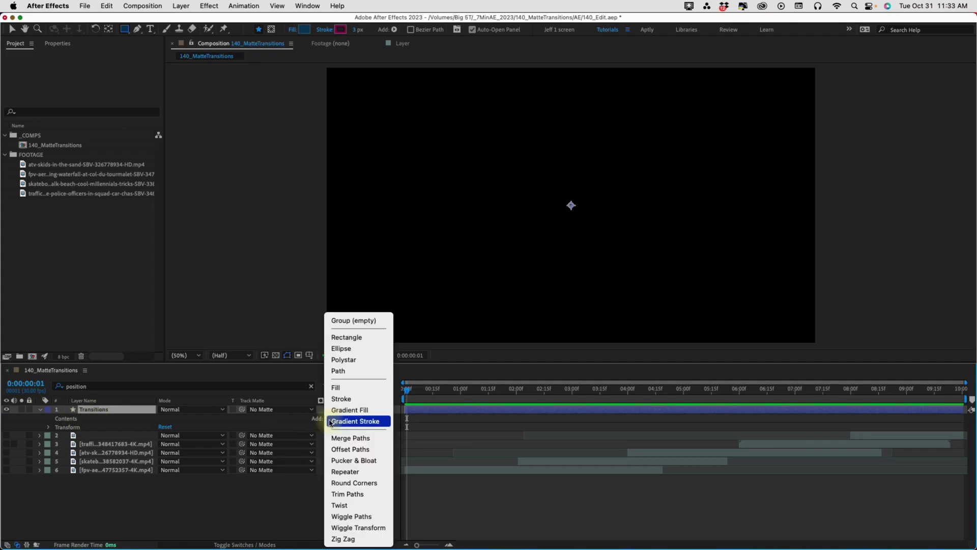
pyautogui.click(334, 320)
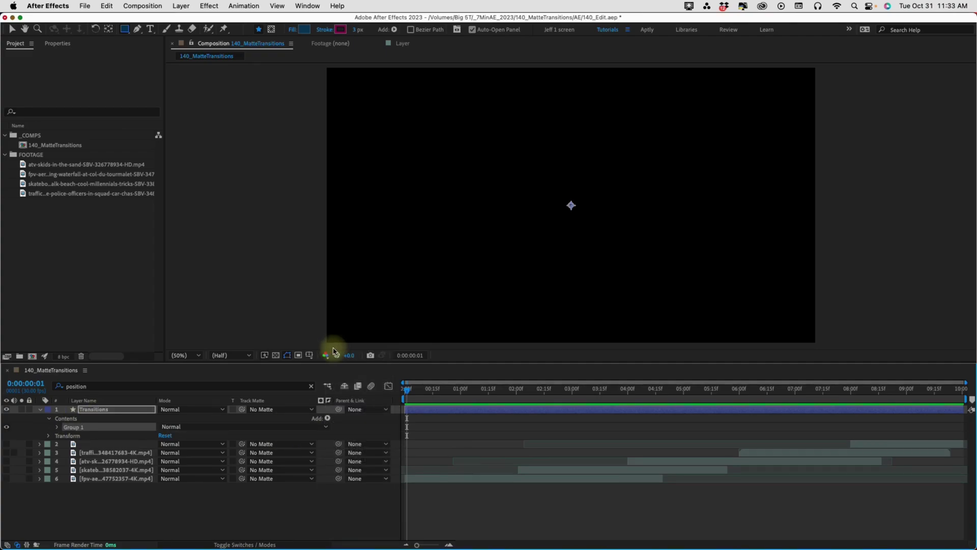
pyautogui.press('Return')
pyautogui.write('1')
pyautogui.press('Return')
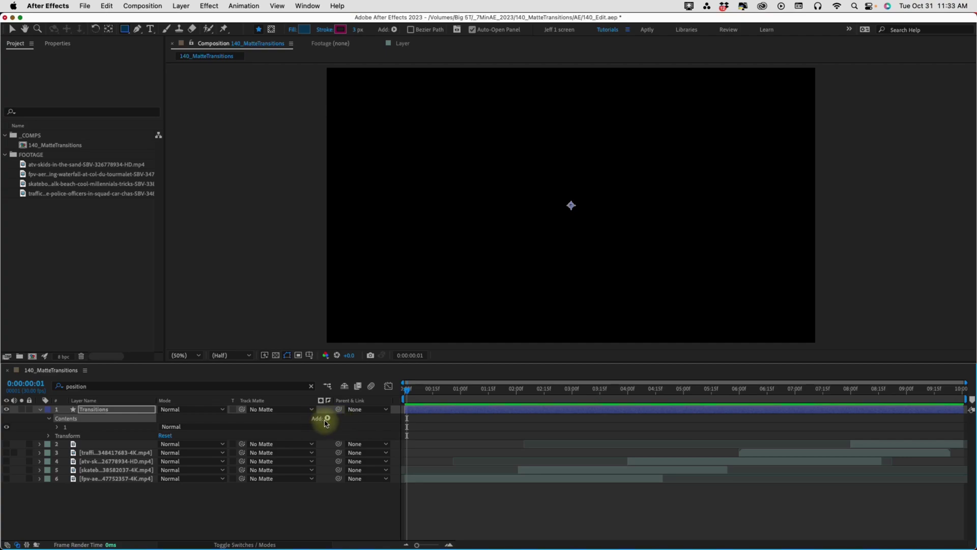
# Add a rectangle path with a red fill, then check the 1920×1080 composition settings.
pyautogui.click(327, 418)
pyautogui.click(364, 338)
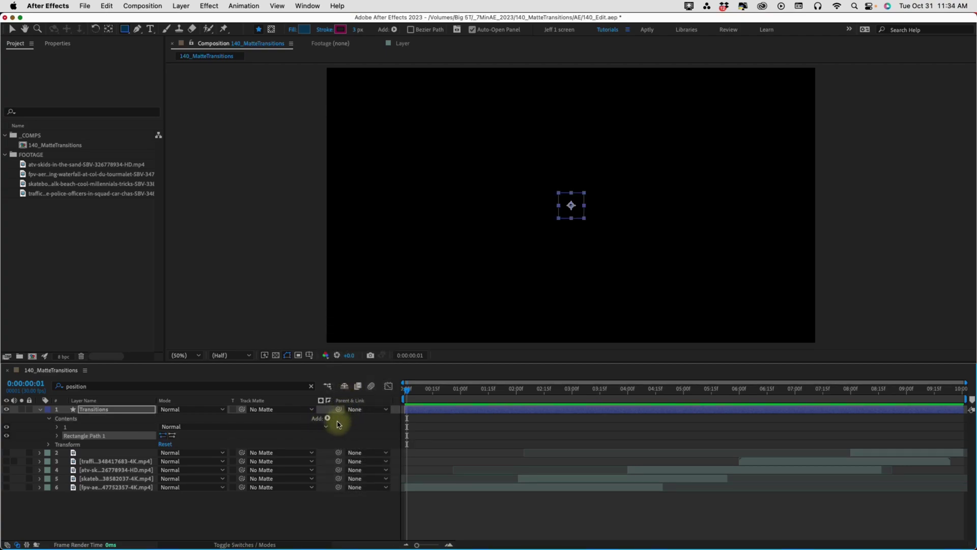
pyautogui.click(325, 417)
pyautogui.click(362, 395)
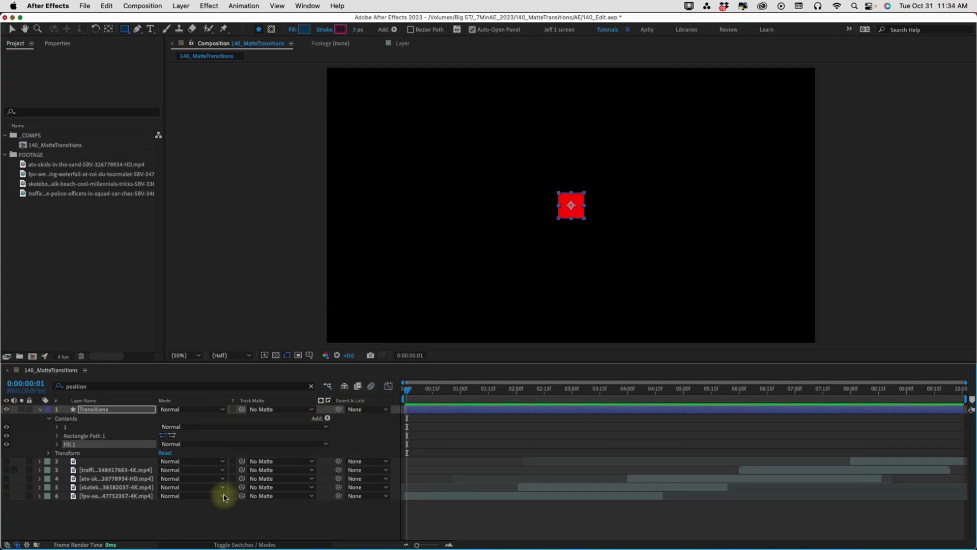
pyautogui.press('super+k')
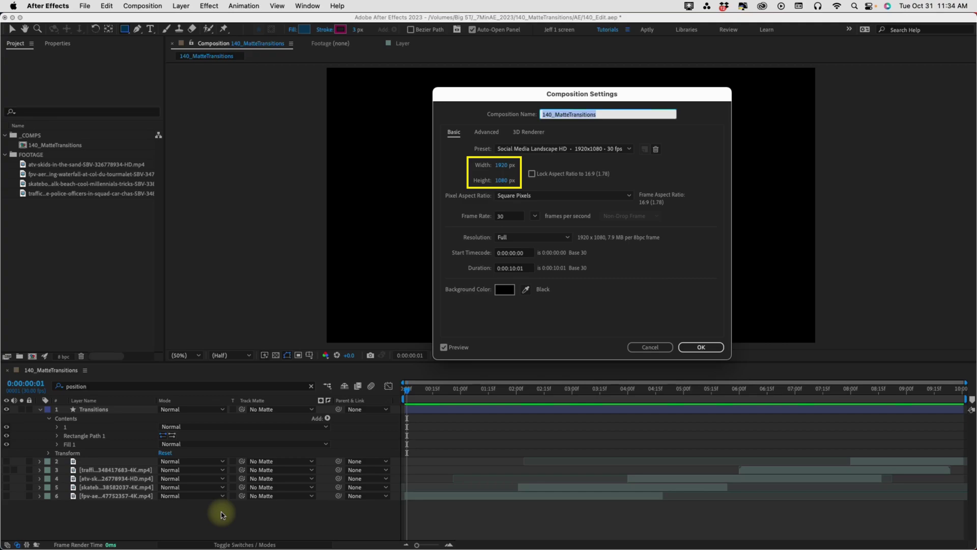
# Move Rectangle Path 1 and Fill 1 inside group 1.
pyautogui.click(700, 347)
pyautogui.click(76, 435)
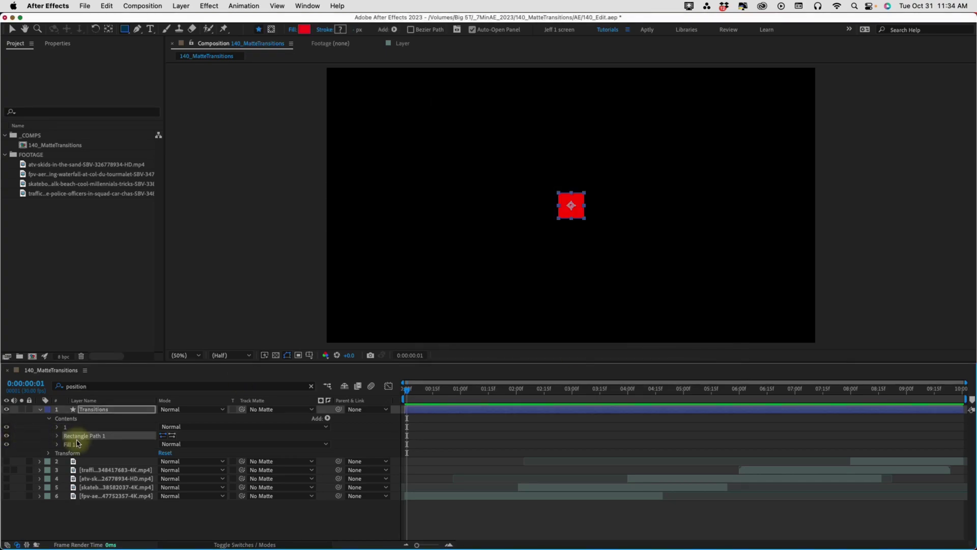
pyautogui.keyDown('shift'); pyautogui.click(75, 446); pyautogui.keyUp('shift')
pyautogui.moveTo(75, 446); pyautogui.dragTo(59, 428)
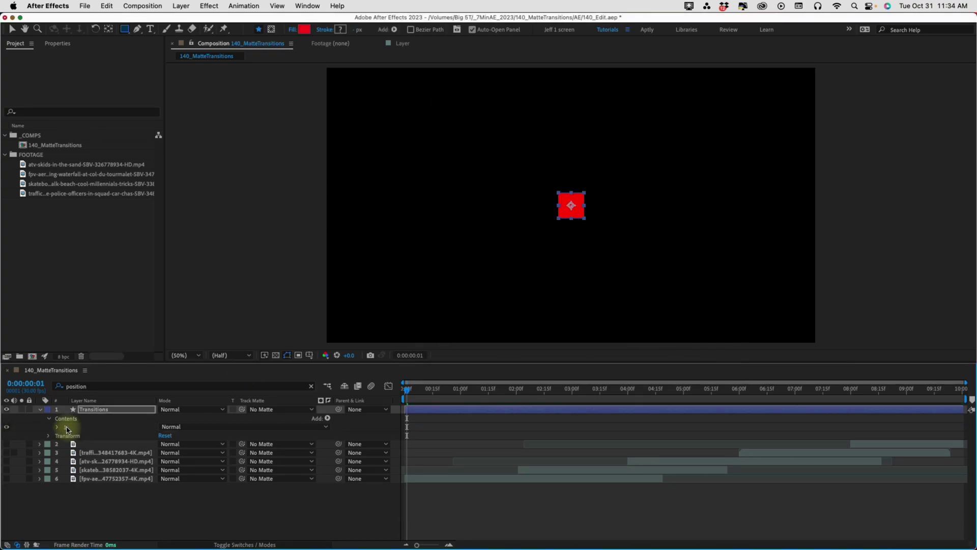
pyautogui.click(58, 427)
# Size the rectangle 1920 by 1080/3 and set its Position Y to -360.
pyautogui.click(66, 436)
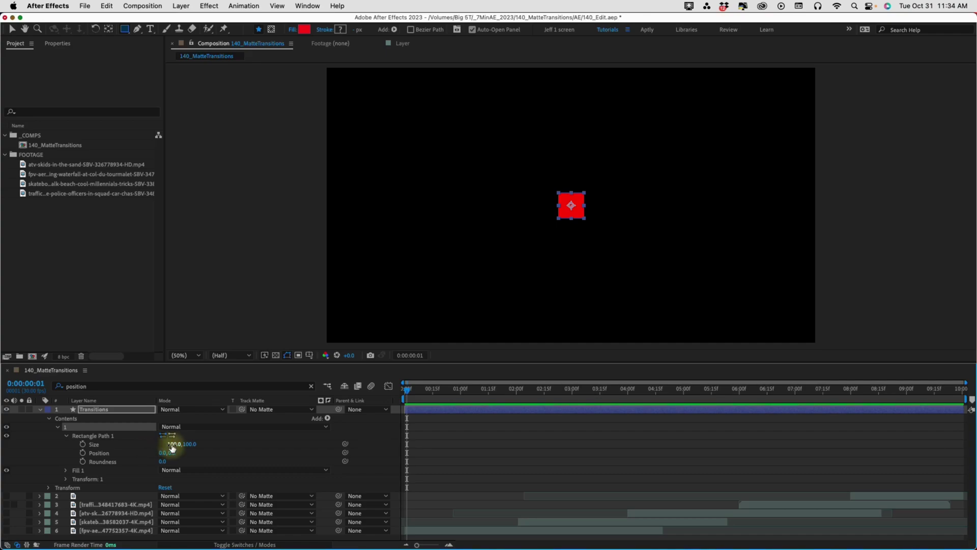
pyautogui.click(174, 443)
pyautogui.write('1920')
pyautogui.press('Tab')
pyautogui.write('1080')
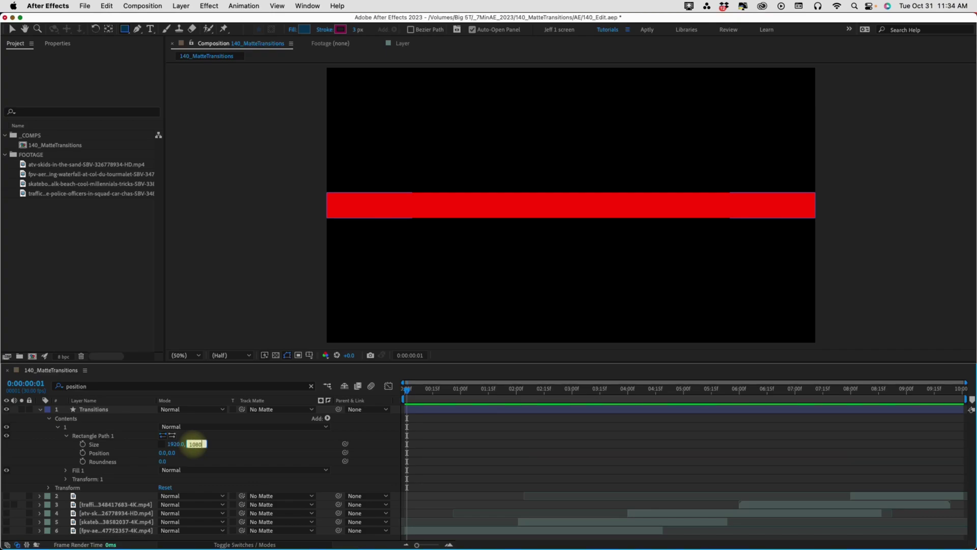
pyautogui.write('/3')
pyautogui.press('Return')
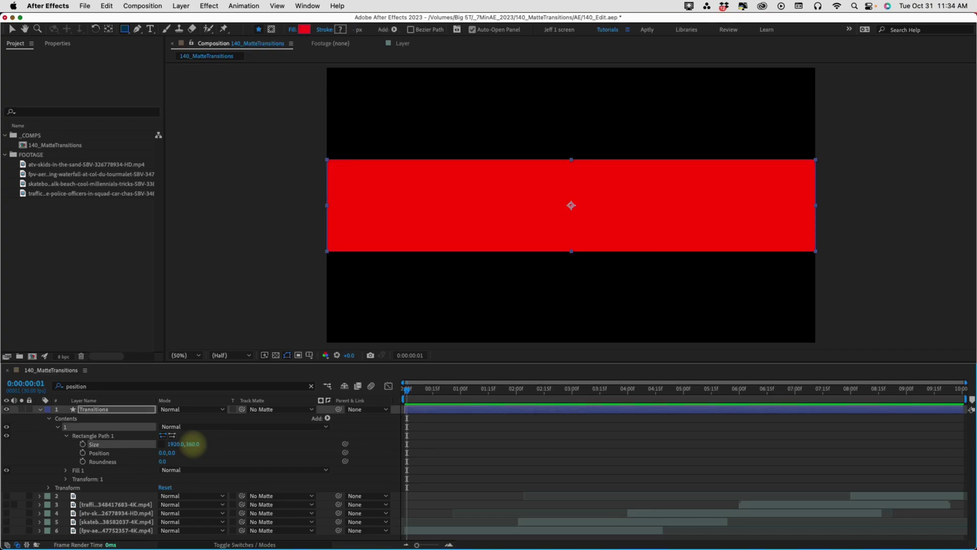
pyautogui.click(104, 452)
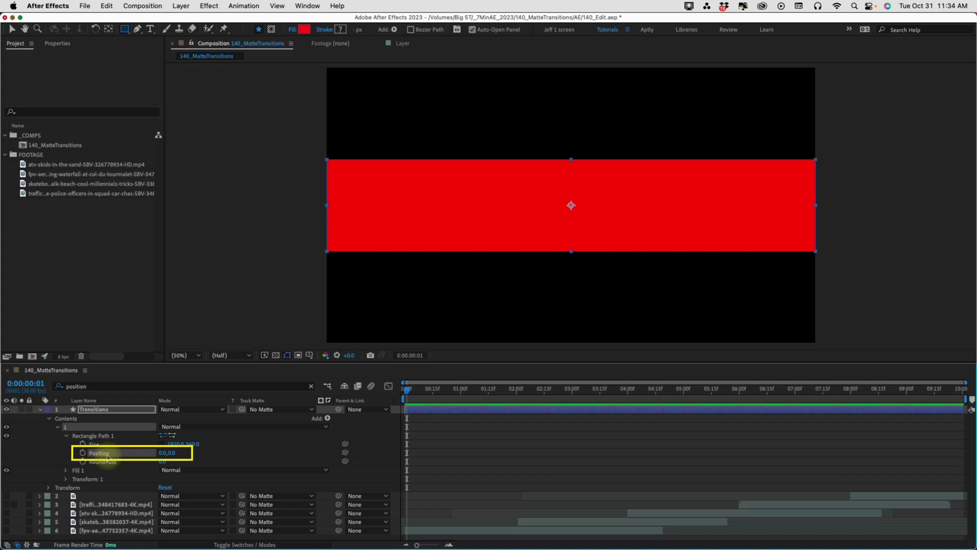
pyautogui.click(172, 452)
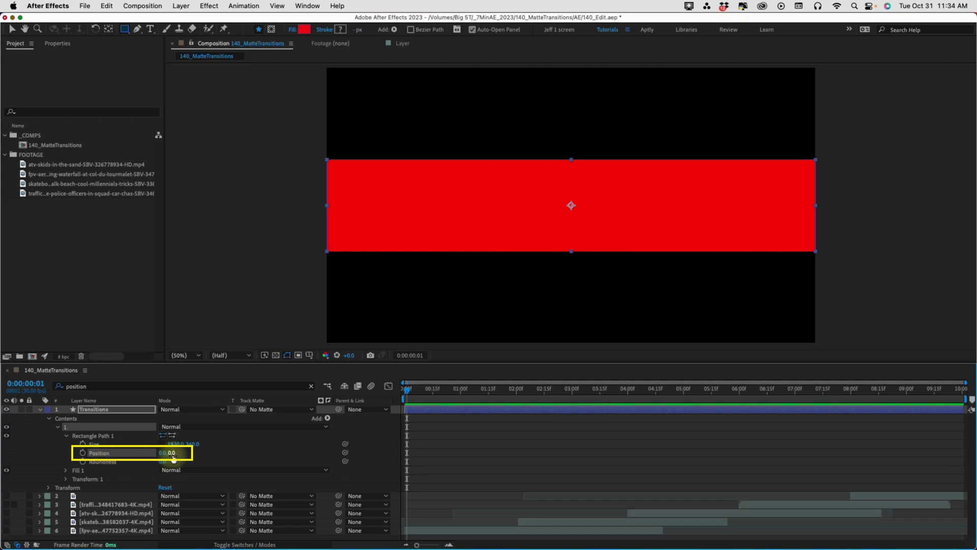
pyautogui.write('-360')
pyautogui.press('Return')
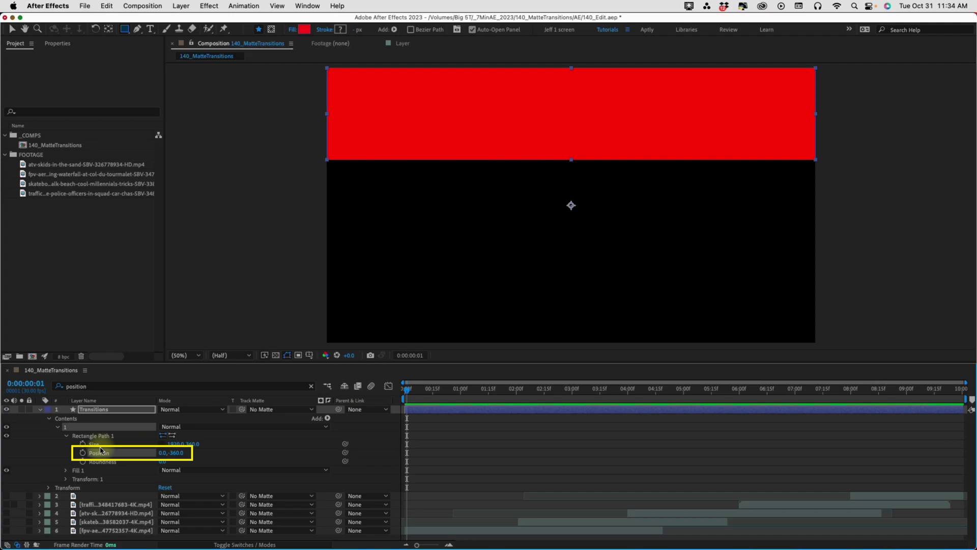
# Rename the rectangle A, then duplicate it as B with Position Y 0.
pyautogui.click(89, 436)
pyautogui.press('Return')
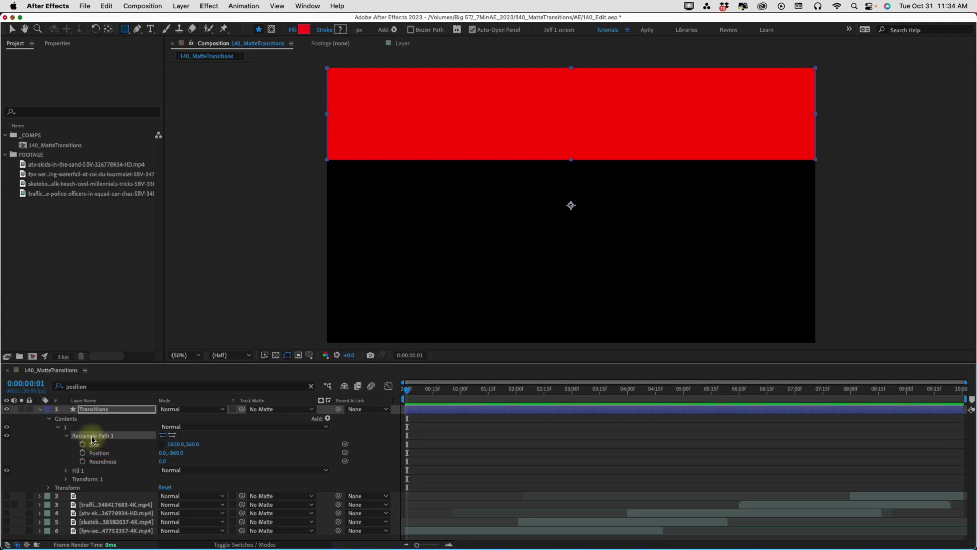
pyautogui.write('A')
pyautogui.press('Return')
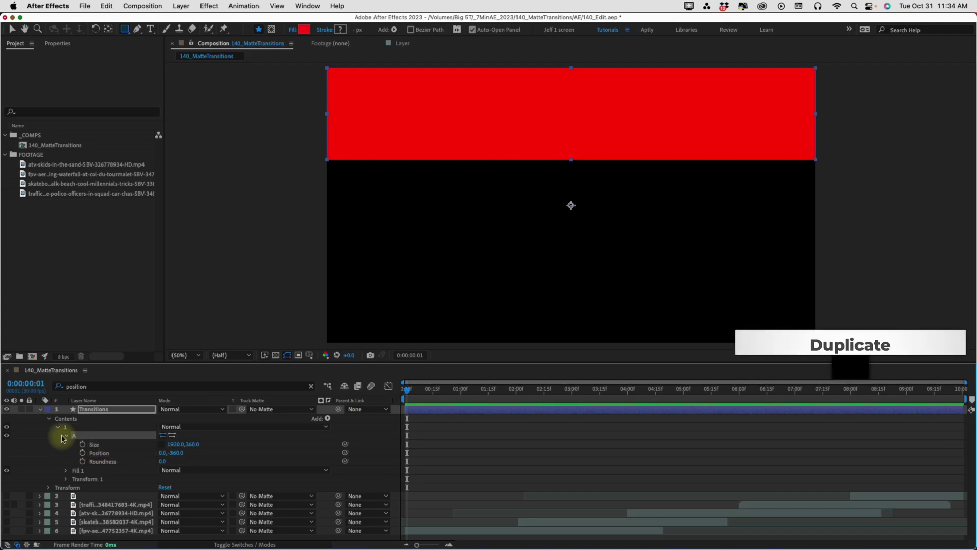
pyautogui.press('cmd+d')
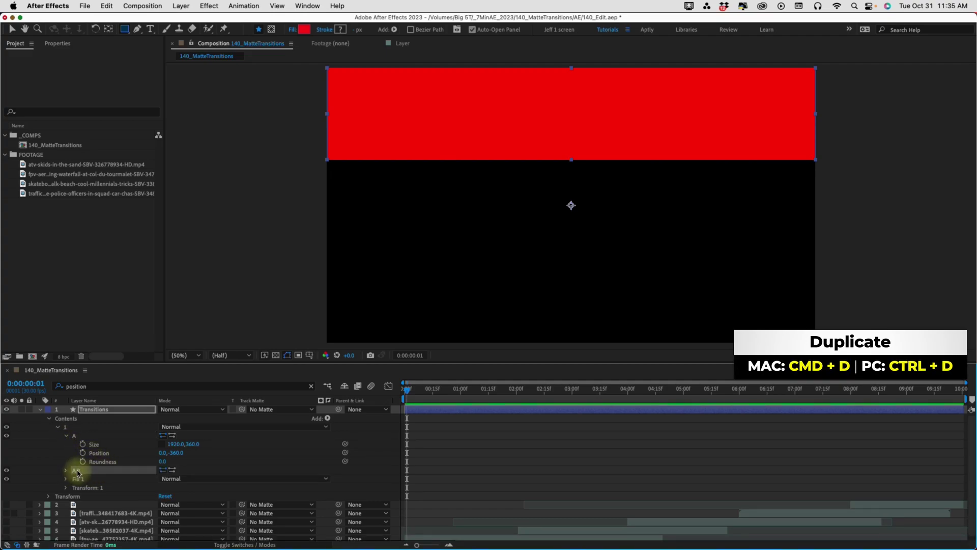
pyautogui.press('Return')
pyautogui.write('B')
pyautogui.press('Return')
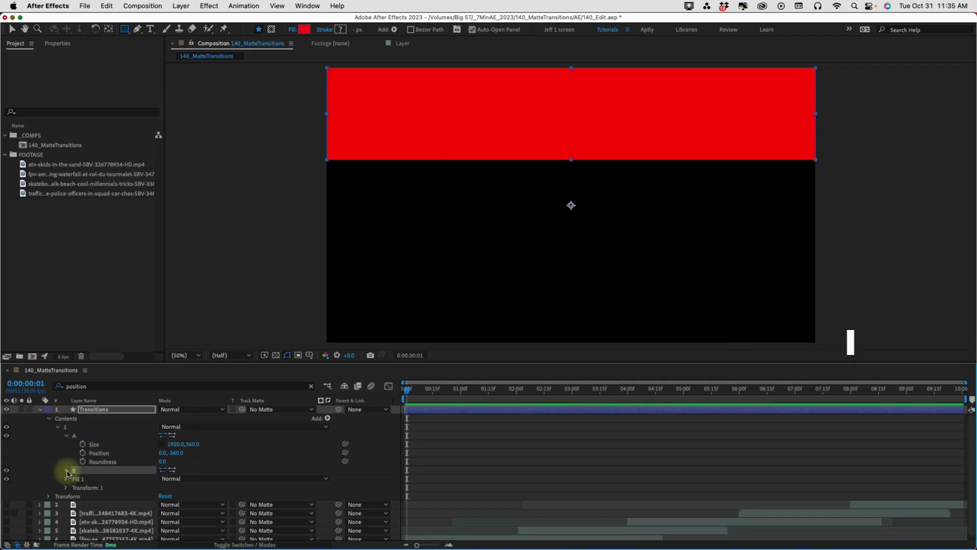
pyautogui.click(66, 469)
pyautogui.click(177, 488)
pyautogui.write('0')
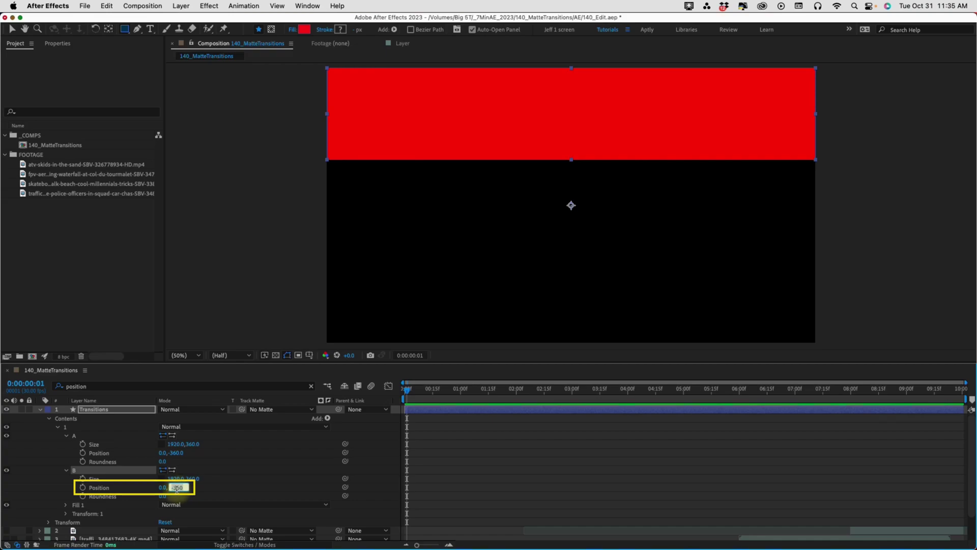
pyautogui.press('Return')
# Duplicate B as C and set C's Position Y to 360.
pyautogui.click(74, 470)
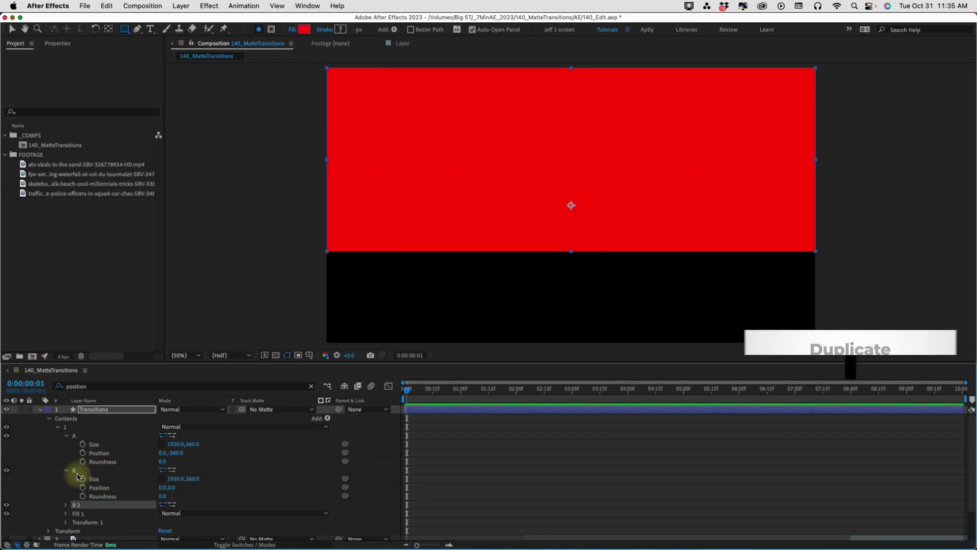
pyautogui.press('super+d')
pyautogui.press('Return')
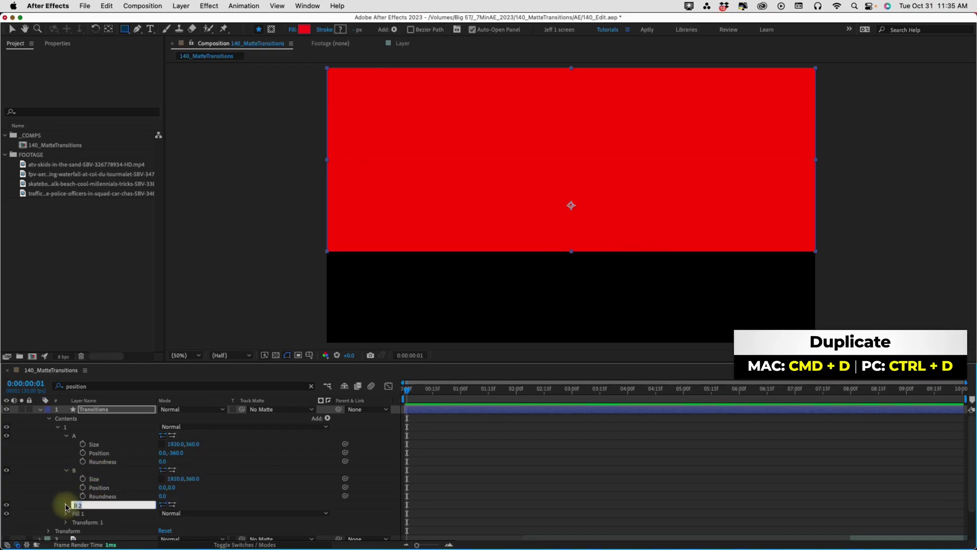
pyautogui.write('C')
pyautogui.click(66, 505)
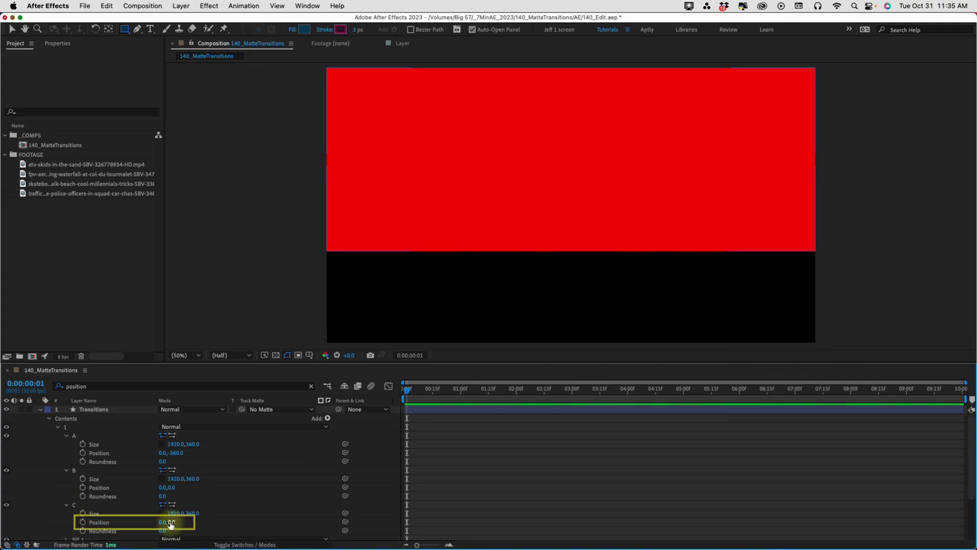
pyautogui.click(173, 522)
pyautogui.write('360')
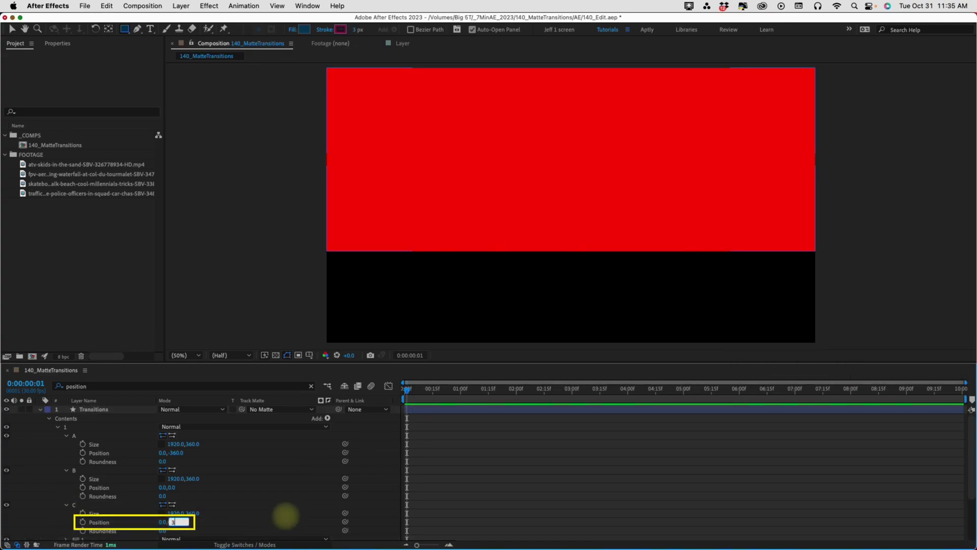
pyautogui.press('Return')
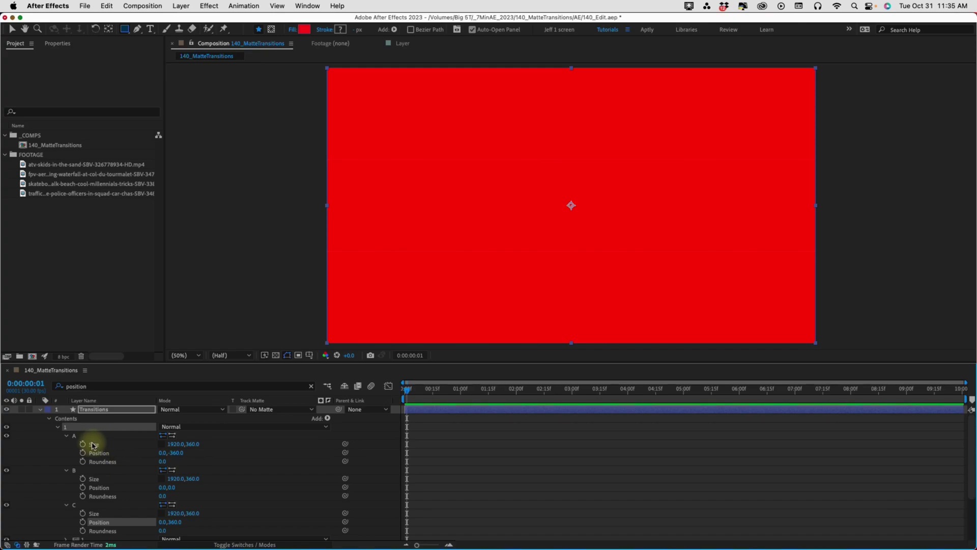
pyautogui.press('F2')
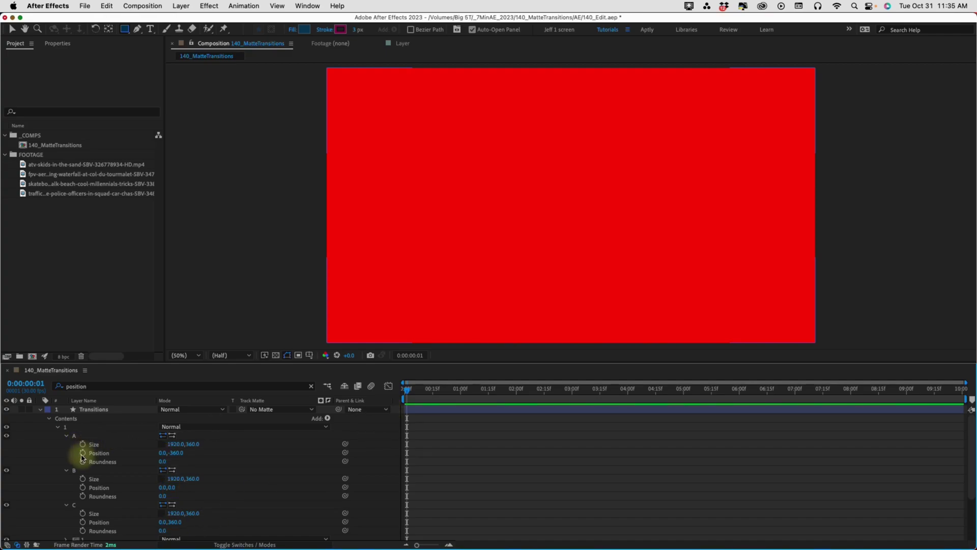
# Enable Position keyframing on A, B and C and add keyframes at 0:00:01:01.
pyautogui.click(82, 452)
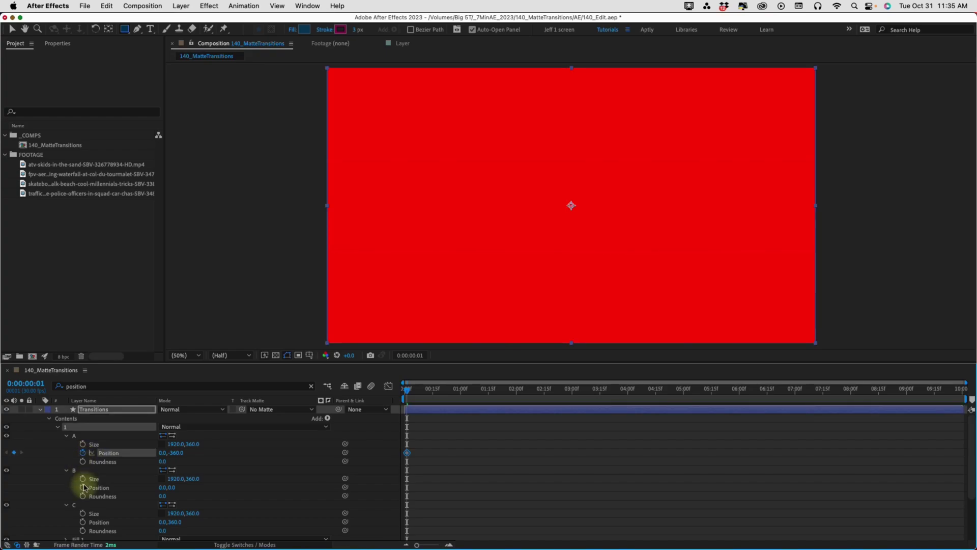
pyautogui.click(83, 487)
pyautogui.click(83, 522)
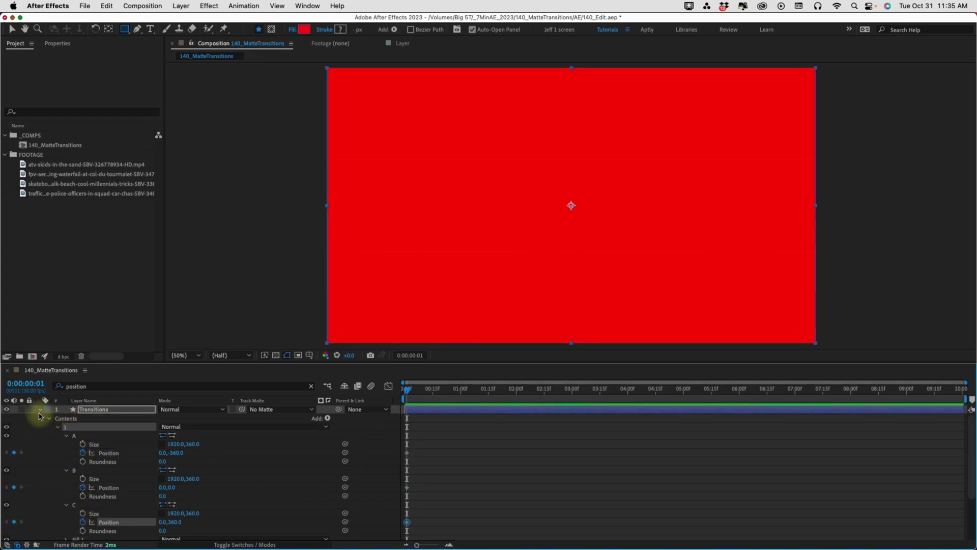
pyautogui.press('u')
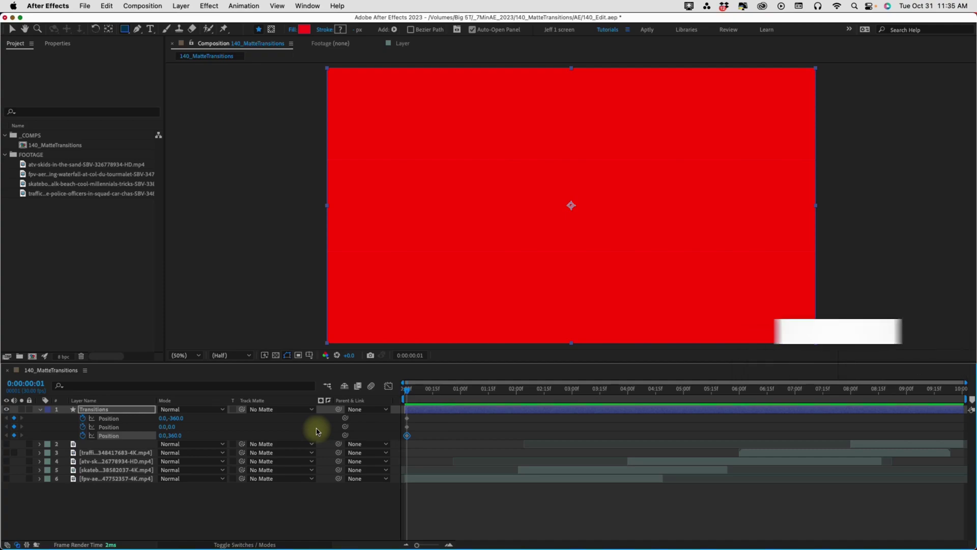
pyautogui.hotkey('shift', 'pagedown')
pyautogui.hotkey('shift', 'pagedown')
pyautogui.hotkey('shift', 'pagedown')
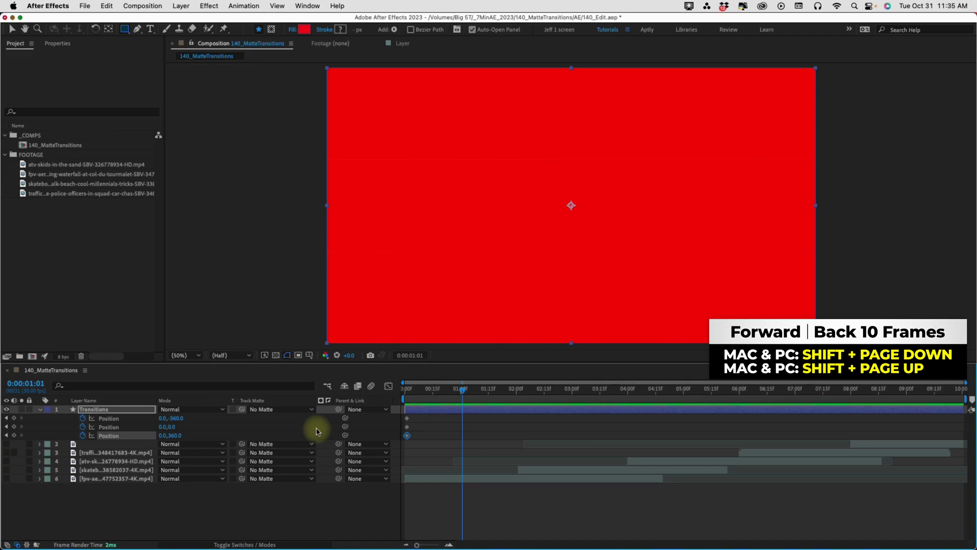
pyautogui.click(14, 418)
pyautogui.click(13, 426)
pyautogui.click(14, 435)
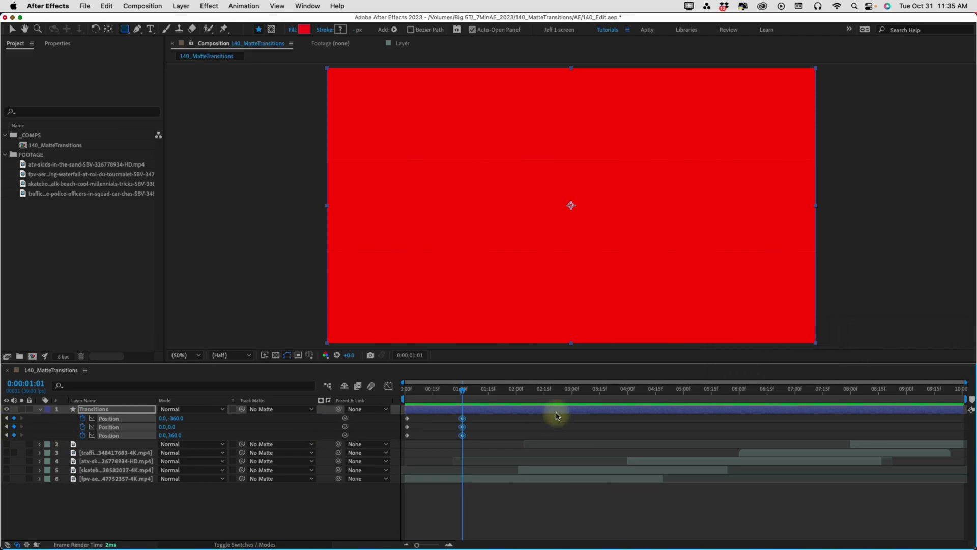
# At frame 0, set the rectangles' Position X values to 1920.
pyautogui.click(404, 389)
pyautogui.moveTo(416, 545); pyautogui.dragTo(430, 542)
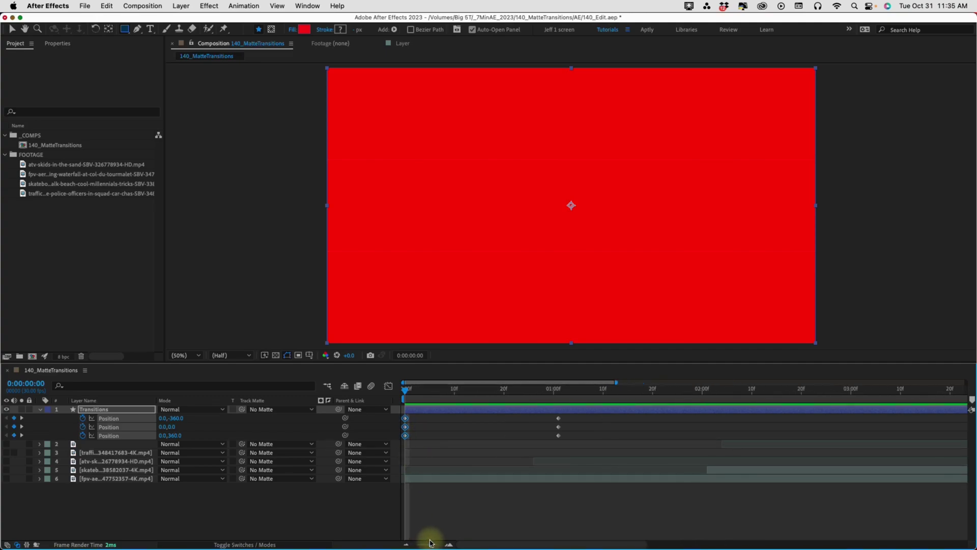
pyautogui.click(163, 418)
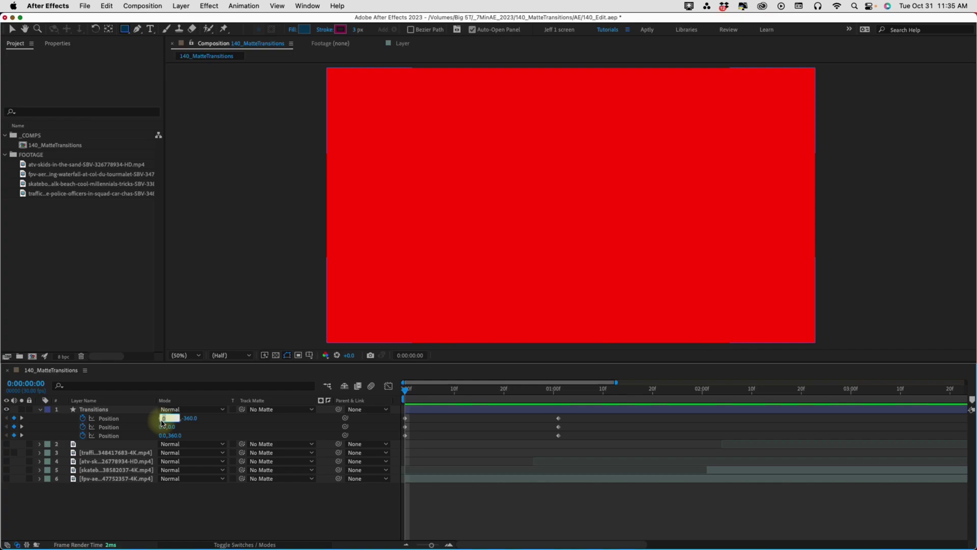
pyautogui.write('1920')
pyautogui.click(164, 428)
pyautogui.write('1920')
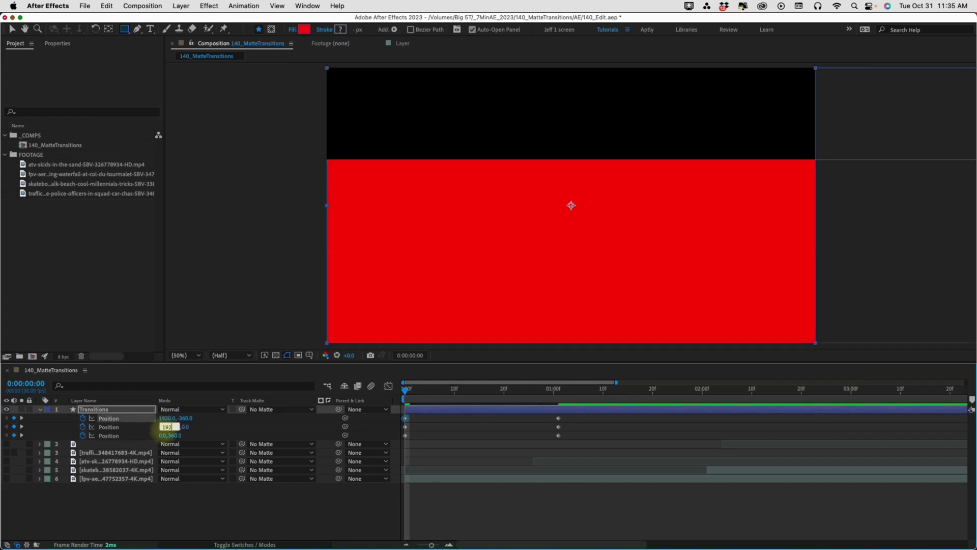
pyautogui.click(164, 435)
# Set the third rectangle's Position X to 1920 and scrub to check the slide-in.
pyautogui.write('1920')
pyautogui.press('Return')
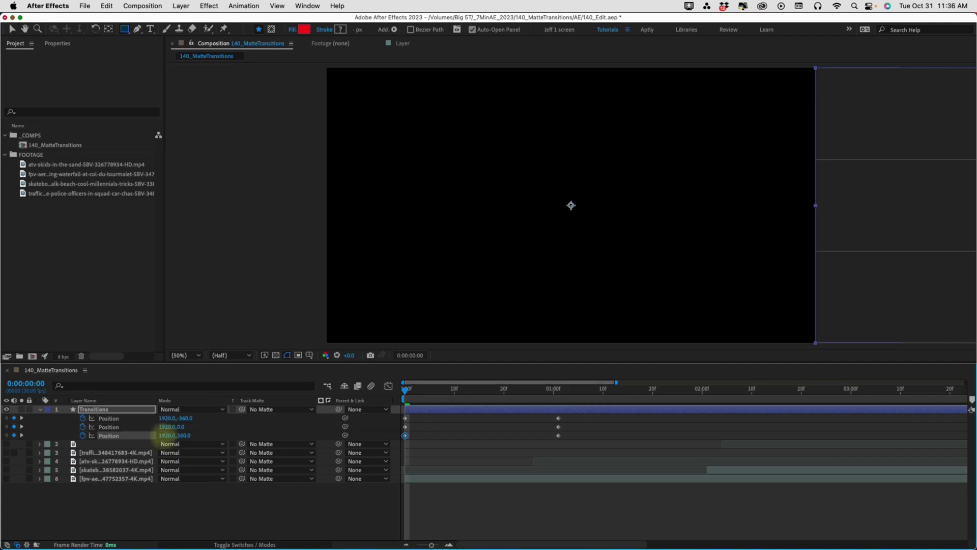
pyautogui.moveTo(405, 389); pyautogui.dragTo(552, 385)
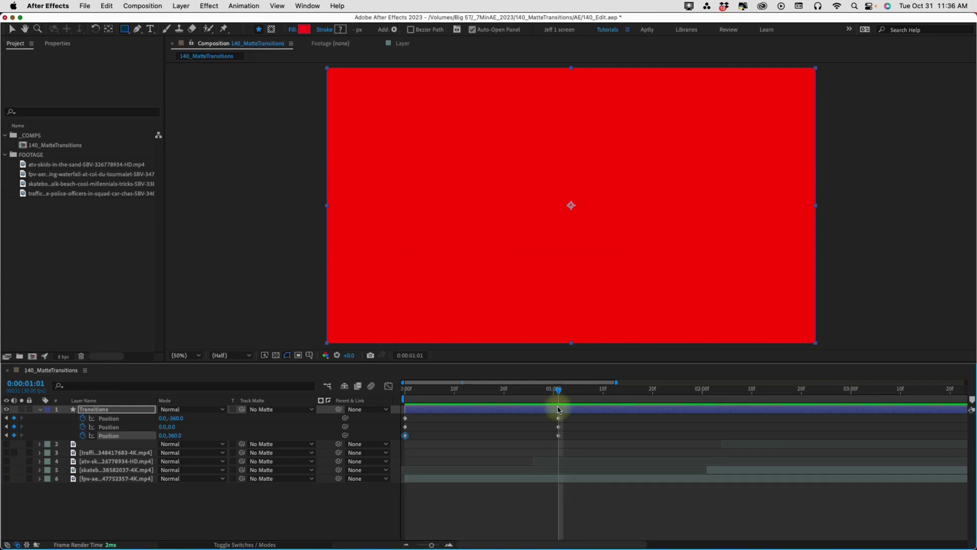
# Easy Ease all Position keyframes and raise the ending influence in the speed graph.
pyautogui.moveTo(572, 411); pyautogui.dragTo(403, 442)
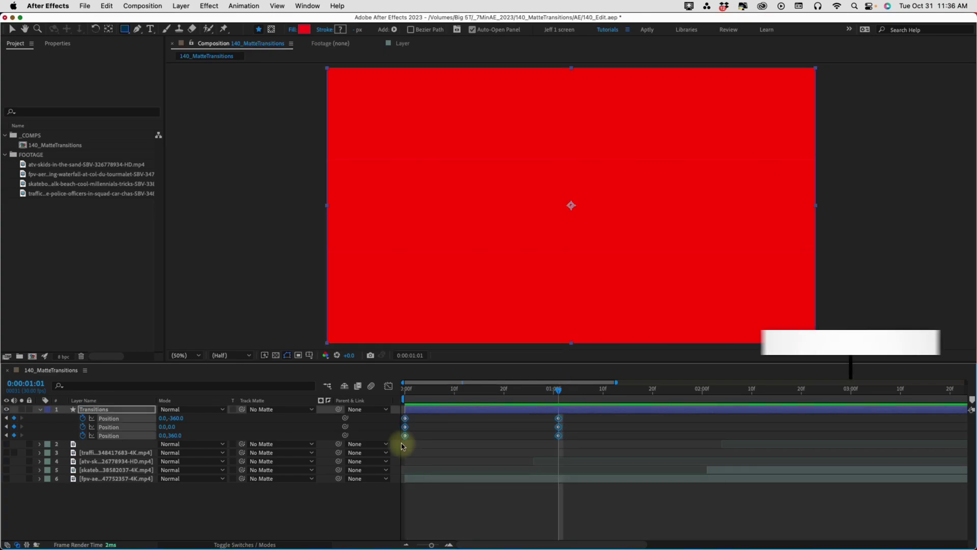
pyautogui.press('F9')
pyautogui.click(571, 423)
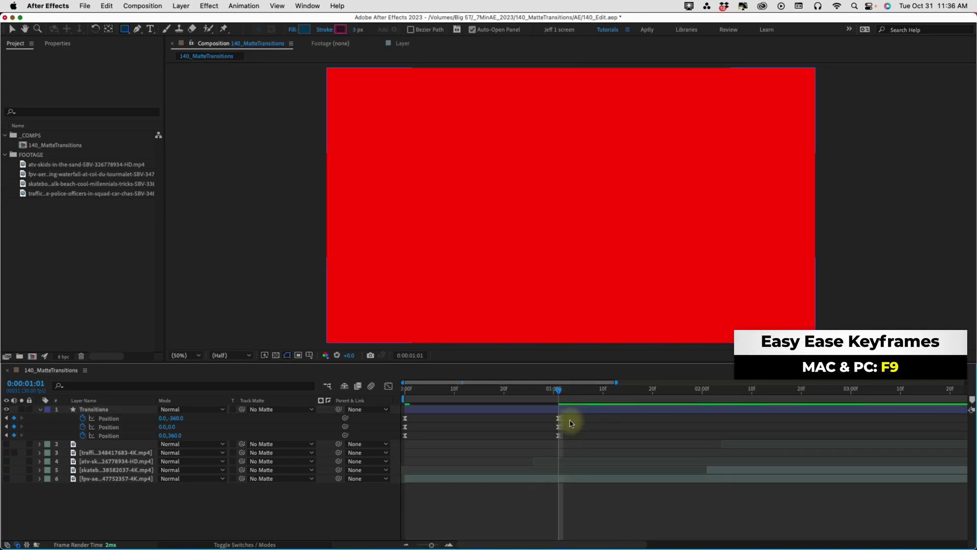
pyautogui.moveTo(566, 416); pyautogui.dragTo(526, 447)
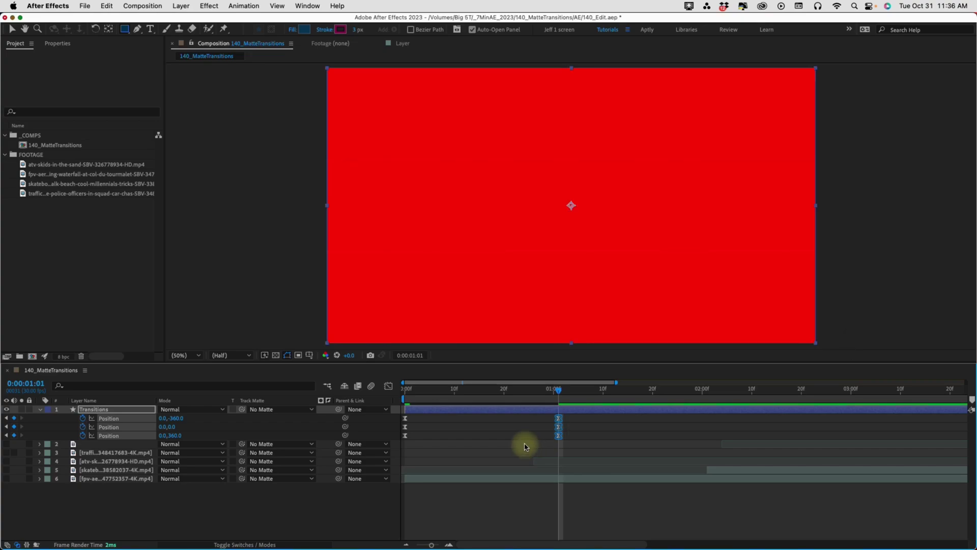
pyautogui.click(389, 386)
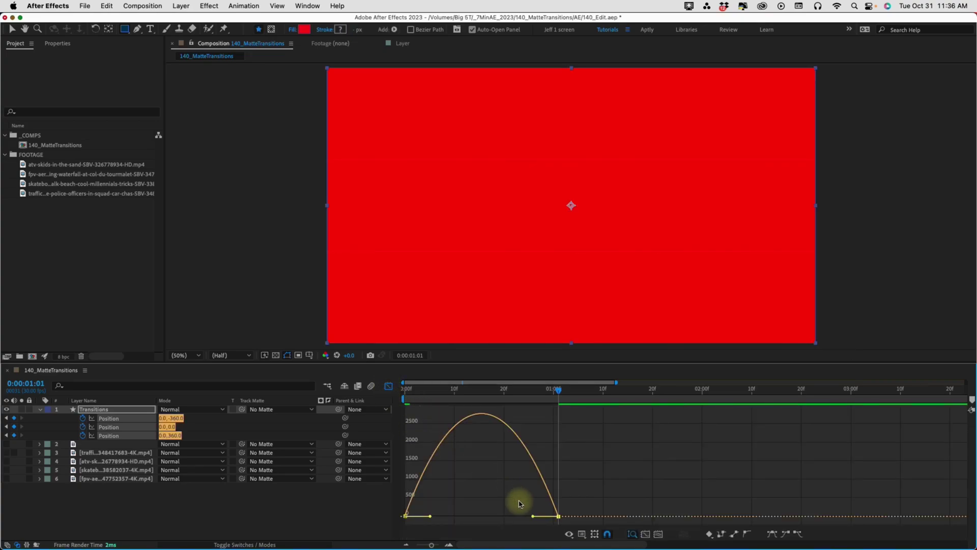
pyautogui.moveTo(533, 517); pyautogui.dragTo(481, 516)
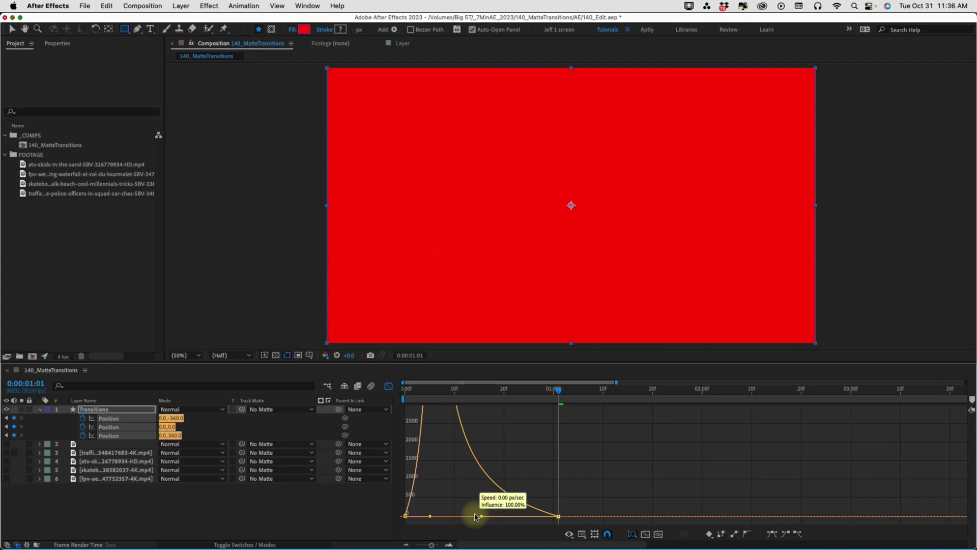
pyautogui.click(388, 385)
pyautogui.press('Home')
pyautogui.press('space')
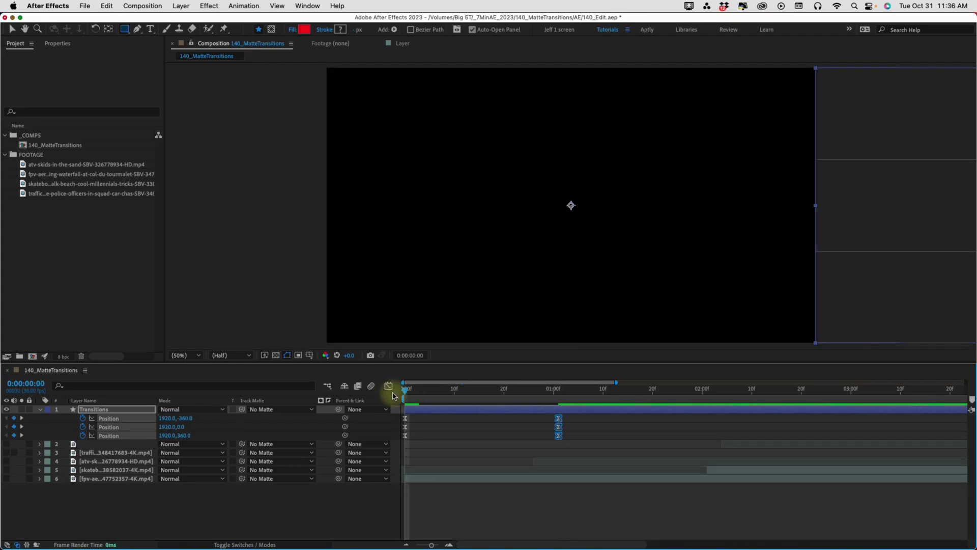
# Delay B's and C's keyframes a few frames for a staggered wipe, then preview.
pyautogui.moveTo(402, 388)
pyautogui.mouseDown()
pyautogui.moveTo(523, 402)
pyautogui.moveTo(420, 392)
pyautogui.mouseUp()
pyautogui.click(558, 427)
pyautogui.keyDown('shift'); pyautogui.click(405, 427); pyautogui.keyUp('shift')
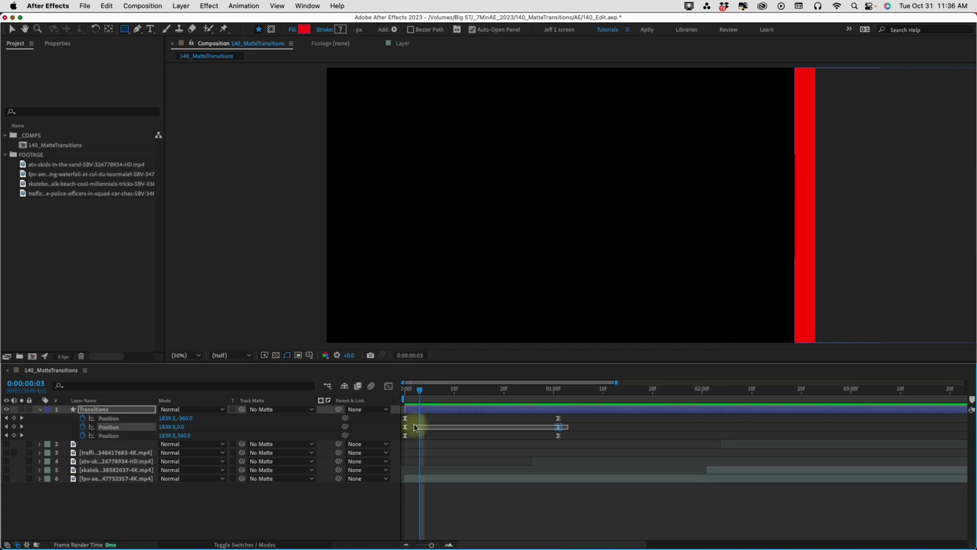
pyautogui.moveTo(405, 427); pyautogui.dragTo(420, 433)
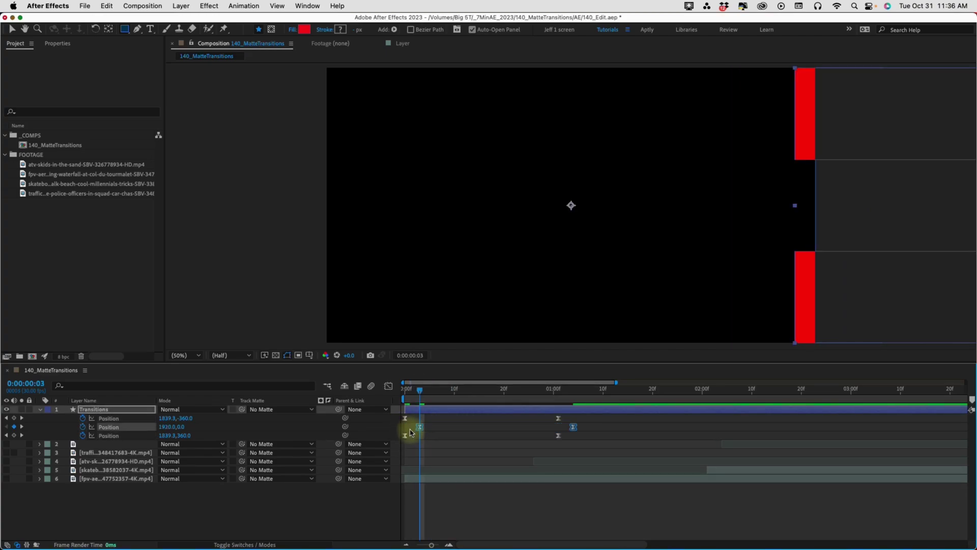
pyautogui.press('pagedown')
pyautogui.press('pagedown')
pyautogui.press('pagedown')
pyautogui.moveTo(564, 433); pyautogui.dragTo(433, 437)
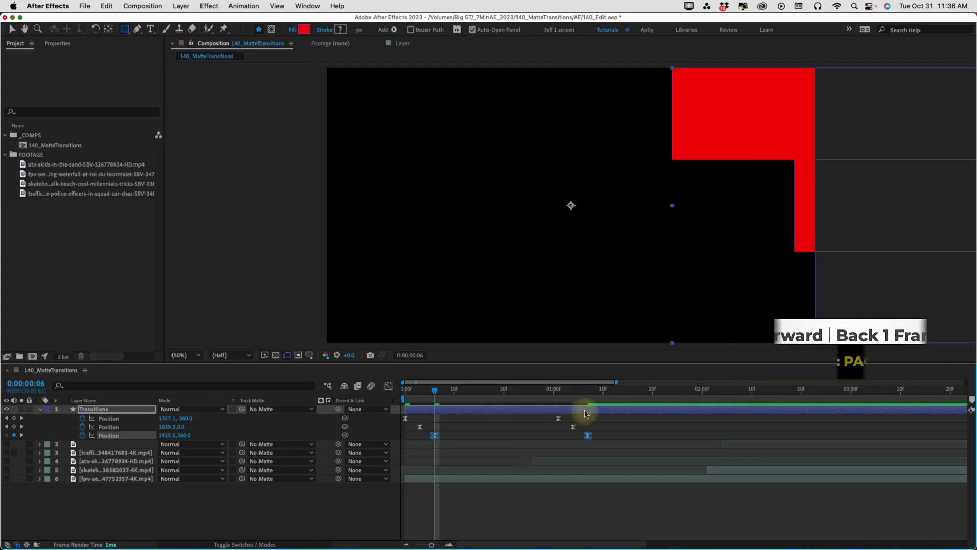
pyautogui.press('Home')
pyautogui.press('space')
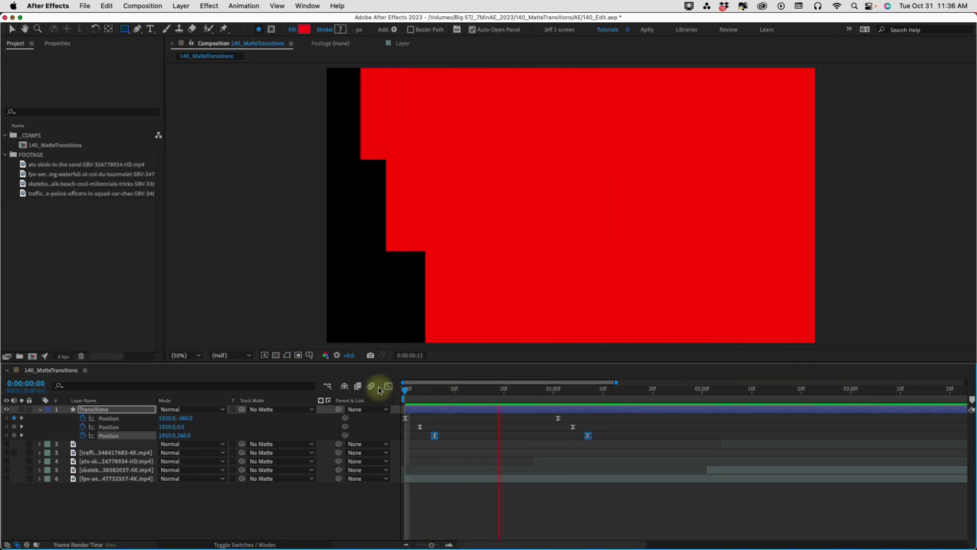
# Duplicate shape group 1 and filter the layer's properties by 'scale'.
pyautogui.click(40, 409)
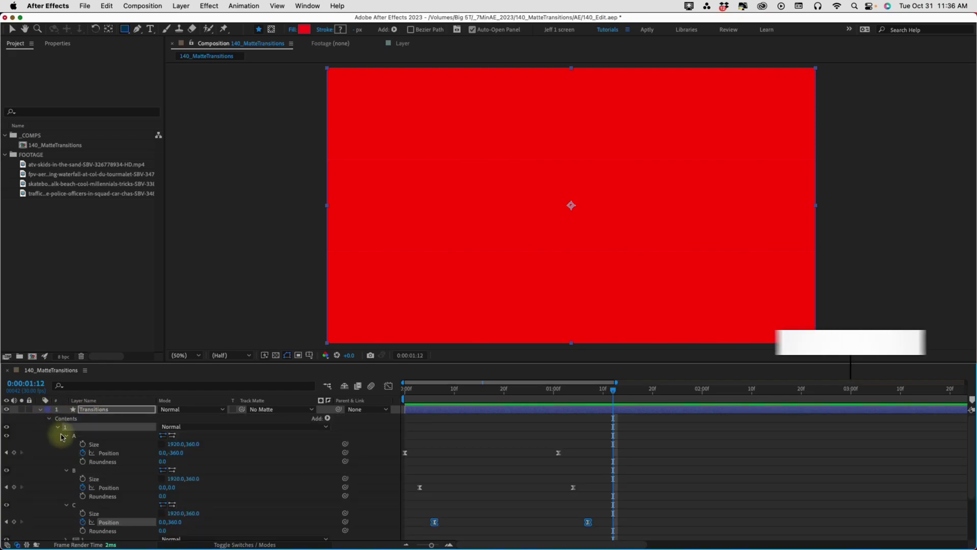
pyautogui.click(66, 435)
pyautogui.click(57, 427)
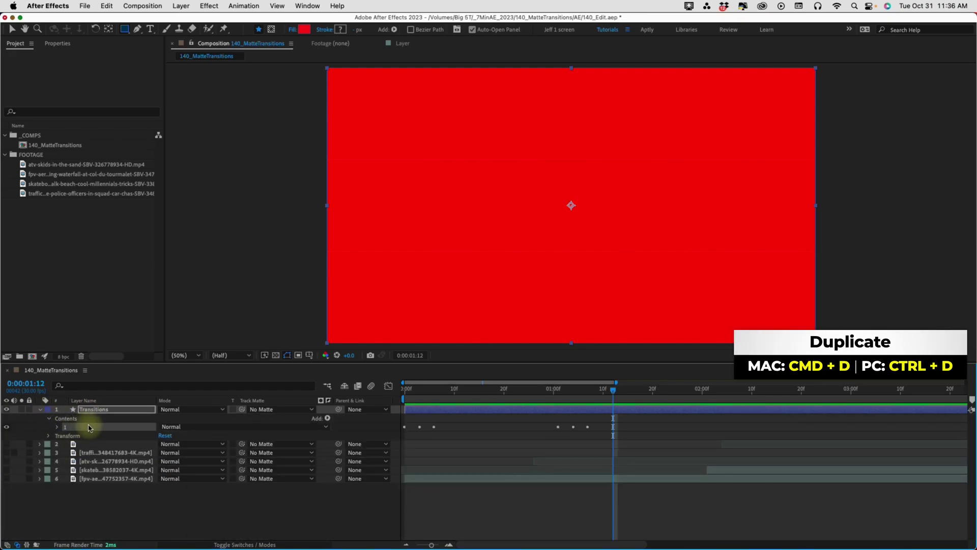
pyautogui.press('super+d')
pyautogui.press('super+d')
pyautogui.press('super+d')
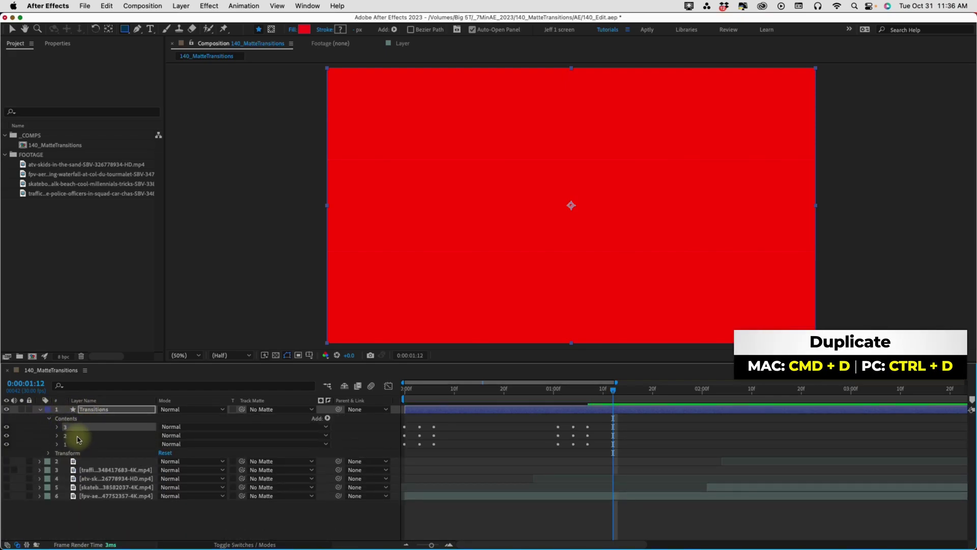
pyautogui.click(100, 387)
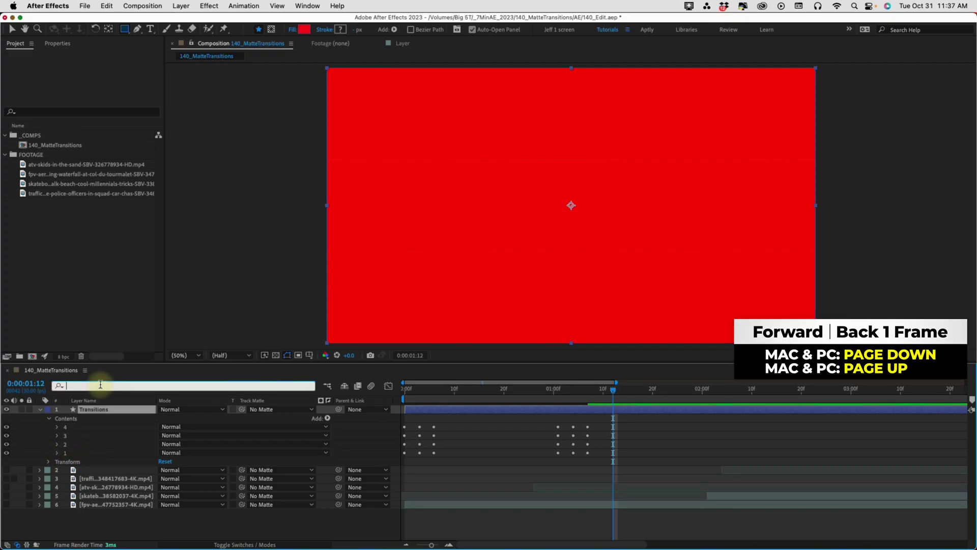
pyautogui.write('scale')
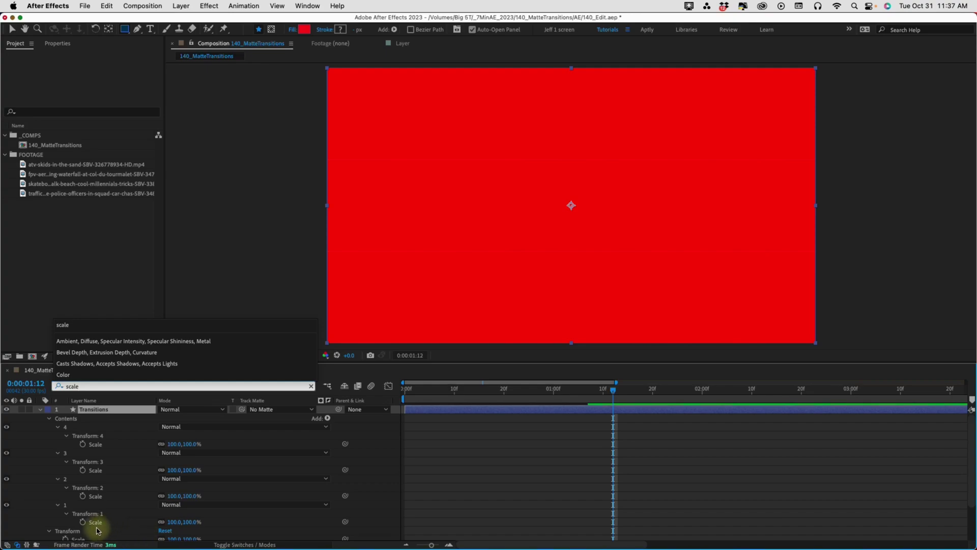
pyautogui.press('Return')
pyautogui.click(49, 531)
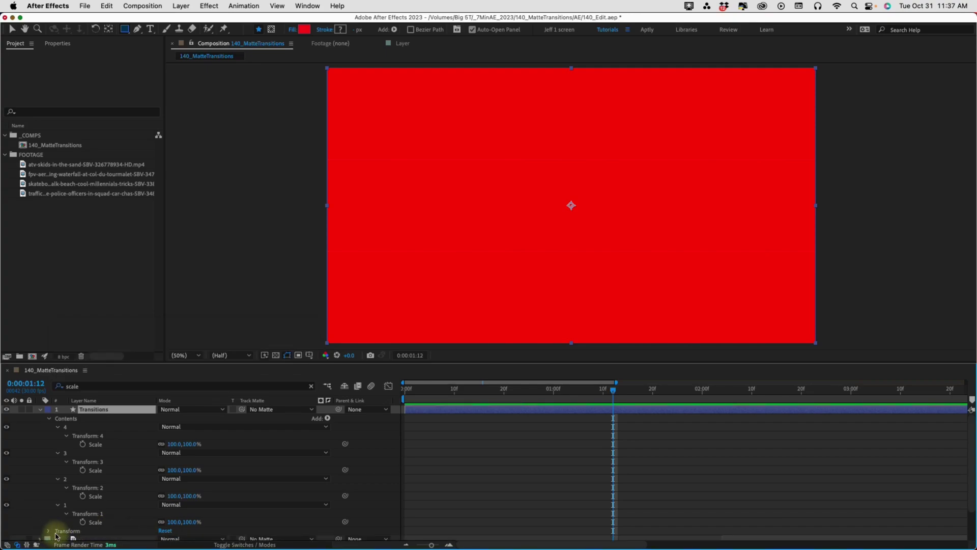
# Unlink Scale on groups 2–4 and set them to 100,-100, -100,-100 and -100,100.
pyautogui.click(160, 496)
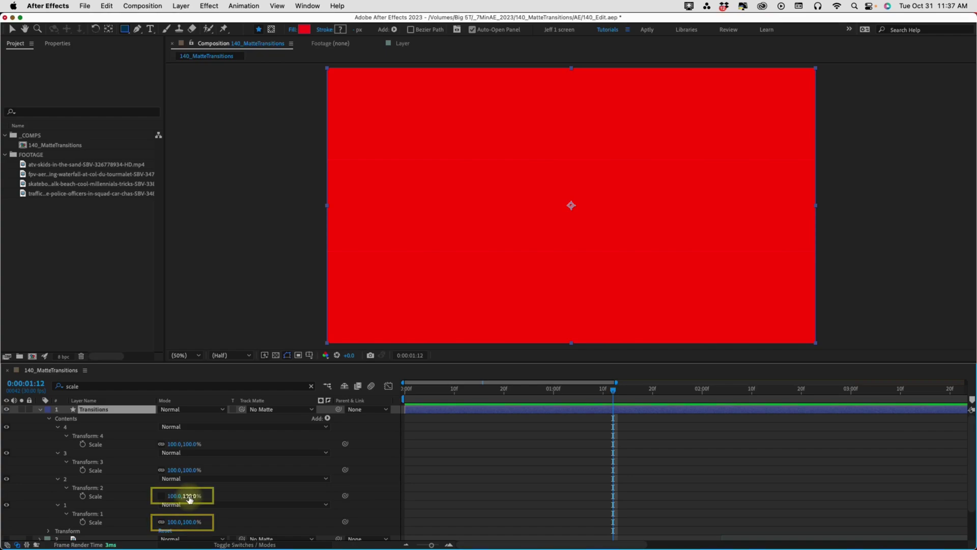
pyautogui.click(189, 497)
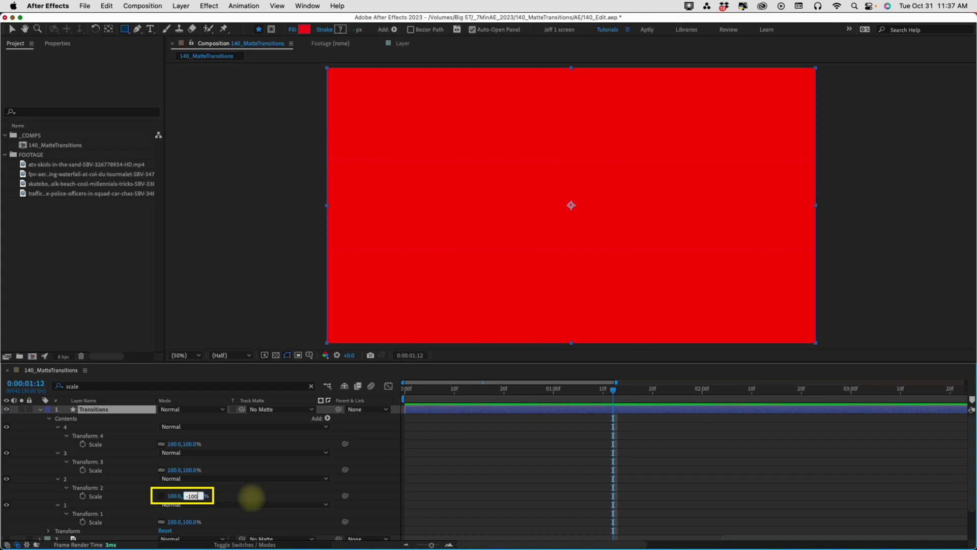
pyautogui.write('-100')
pyautogui.click(251, 497)
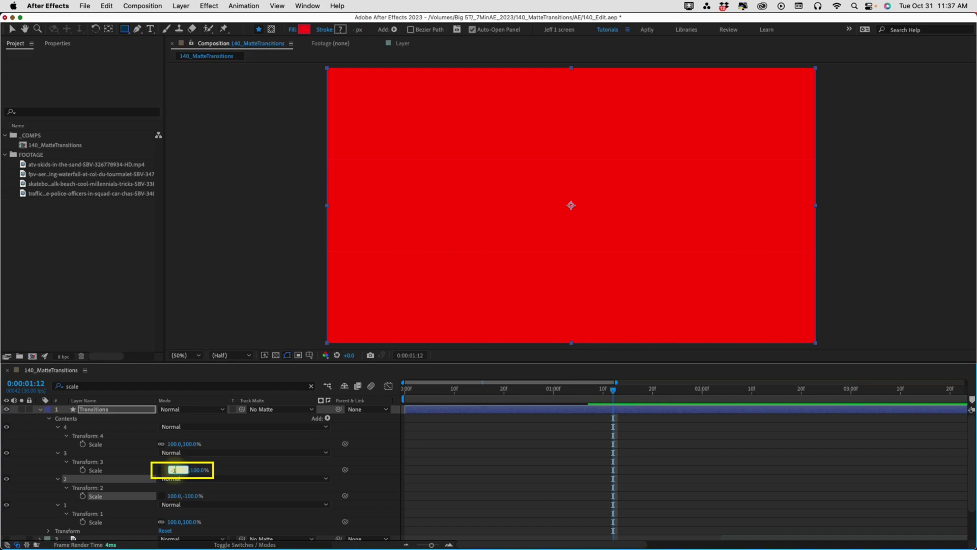
pyautogui.press('Tab')
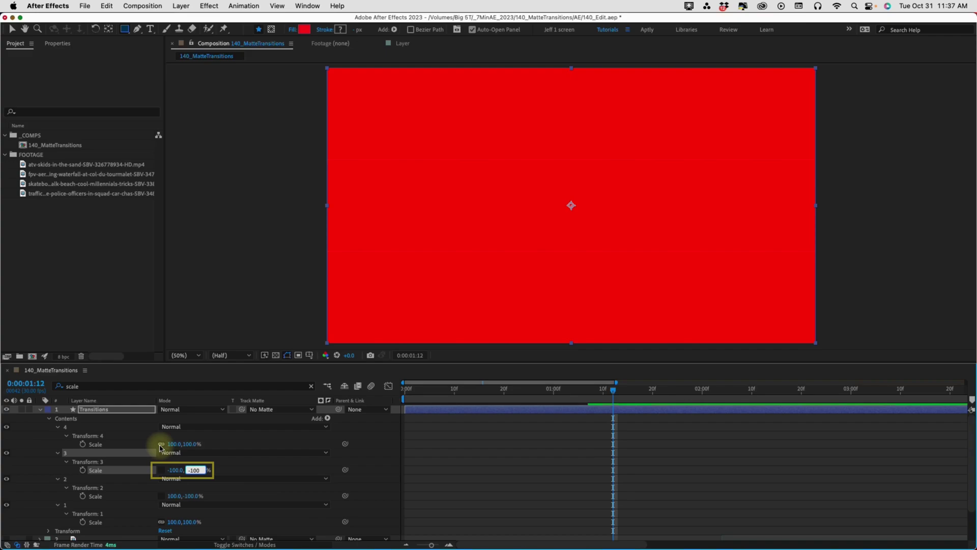
pyautogui.click(173, 444)
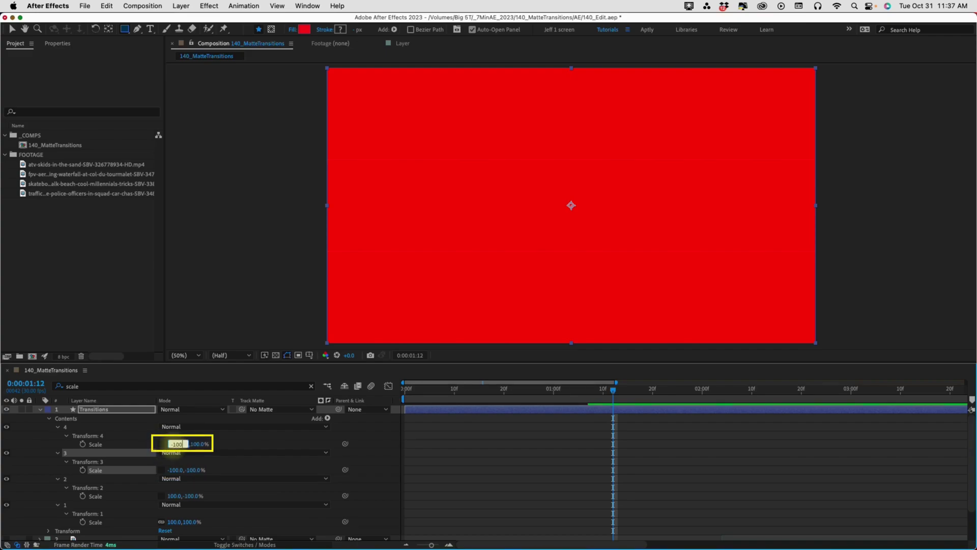
pyautogui.write('-100')
pyautogui.click(366, 485)
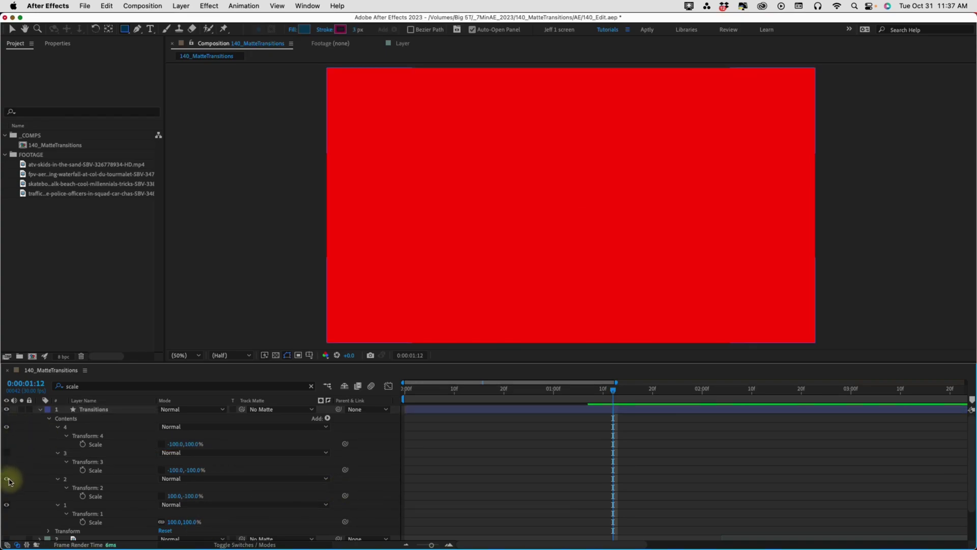
# Preview each mirrored group's wipe individually, then make all groups visible and collapse the layer.
pyautogui.moveTo(402, 392)
pyautogui.mouseDown()
pyautogui.moveTo(484, 401)
pyautogui.moveTo(386, 399)
pyautogui.mouseUp()
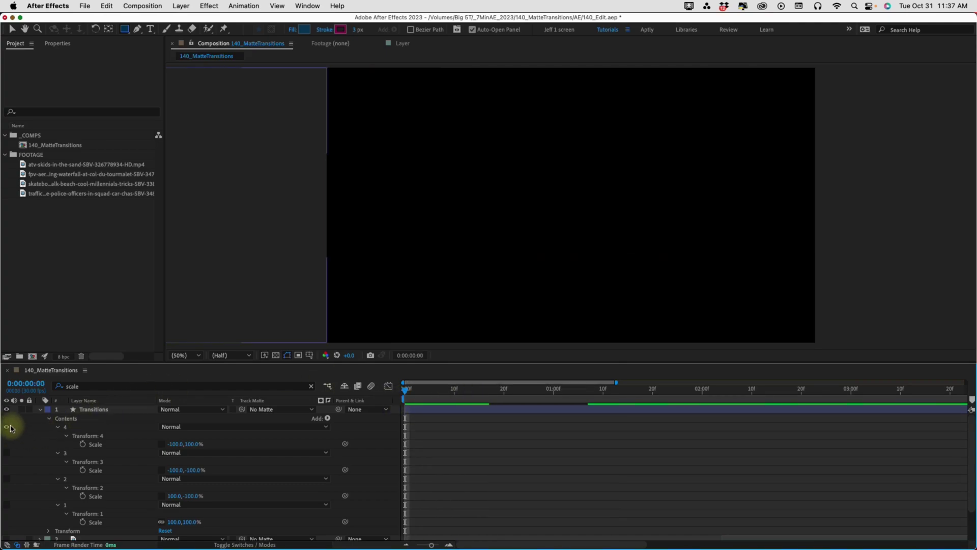
pyautogui.click(7, 452)
pyautogui.moveTo(404, 390)
pyautogui.mouseDown()
pyautogui.moveTo(482, 392)
pyautogui.moveTo(395, 390)
pyautogui.moveTo(458, 395)
pyautogui.moveTo(378, 400)
pyautogui.moveTo(477, 392)
pyautogui.moveTo(392, 398)
pyautogui.mouseUp()
pyautogui.click(7, 452)
pyautogui.click(7, 479)
pyautogui.click(7, 478)
pyautogui.click(7, 504)
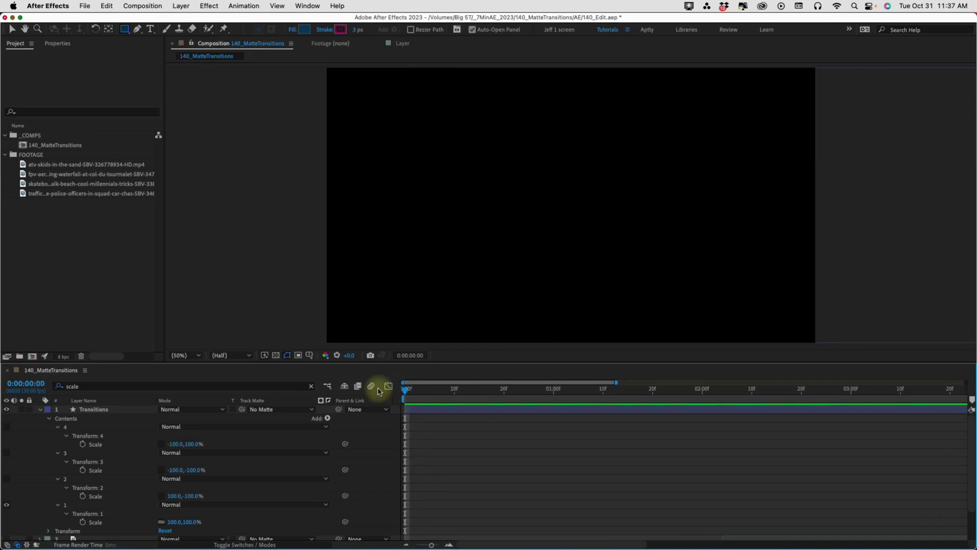
pyautogui.click(7, 478)
pyautogui.click(7, 453)
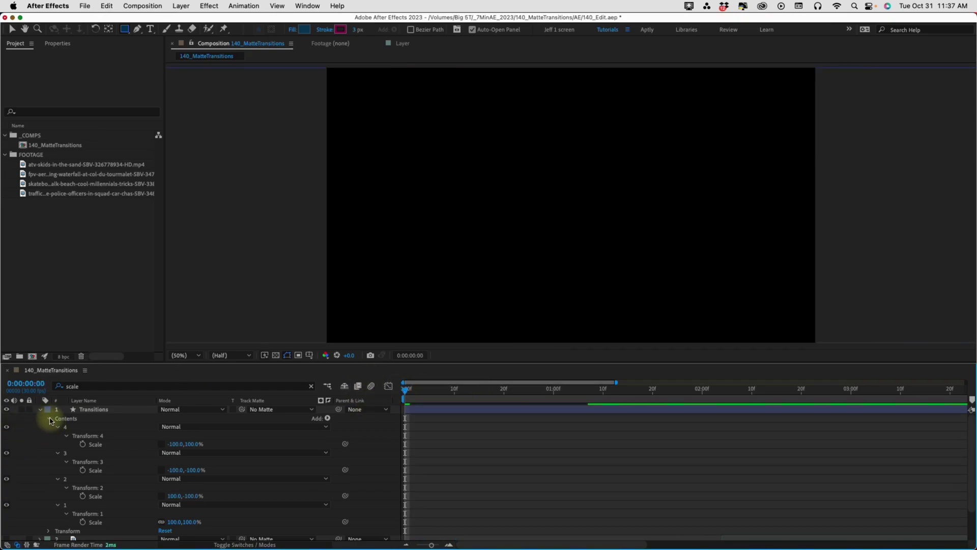
pyautogui.click(41, 409)
# Add a Checkbox Control named 1 to Transitions and duplicate it for controls 2–4.
pyautogui.click(85, 410)
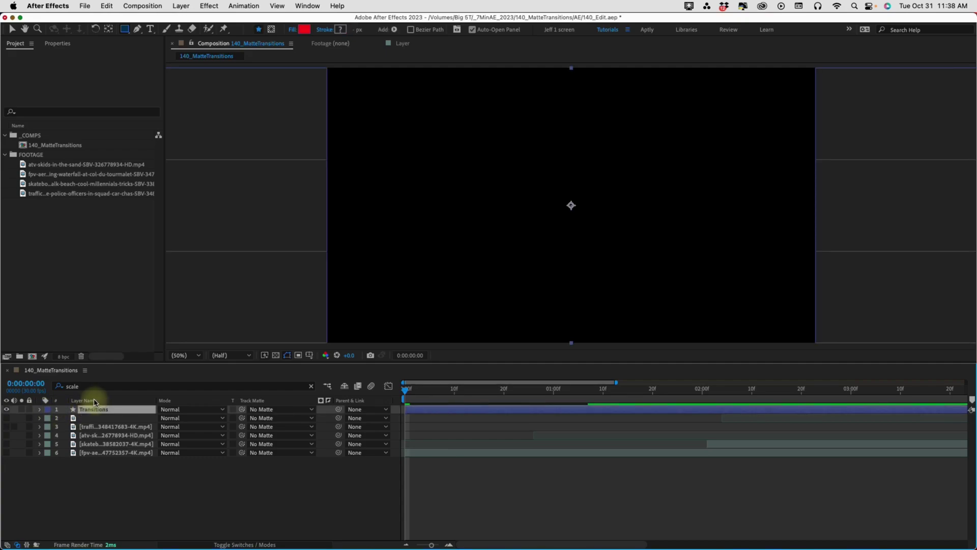
pyautogui.rightClick(104, 416)
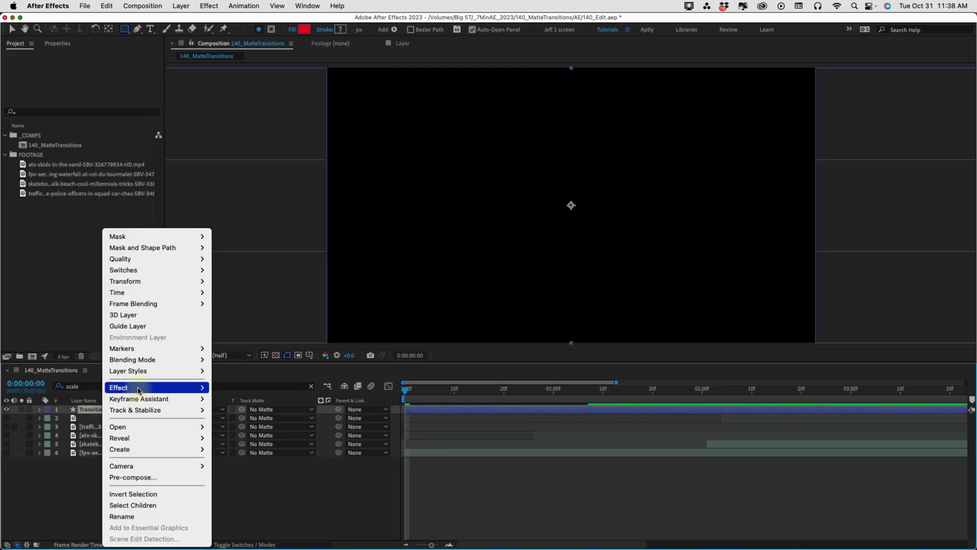
pyautogui.moveTo(139, 389)
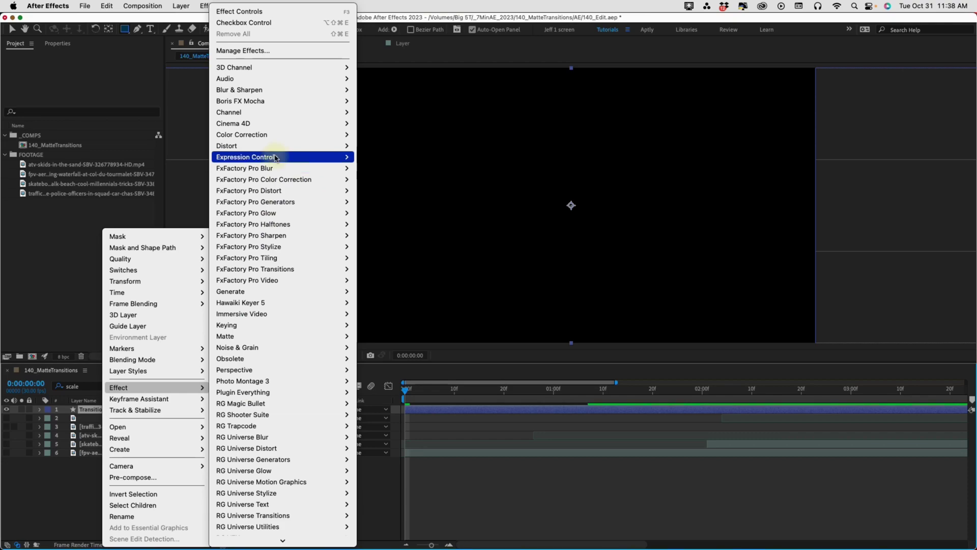
pyautogui.moveTo(275, 157)
pyautogui.click(416, 180)
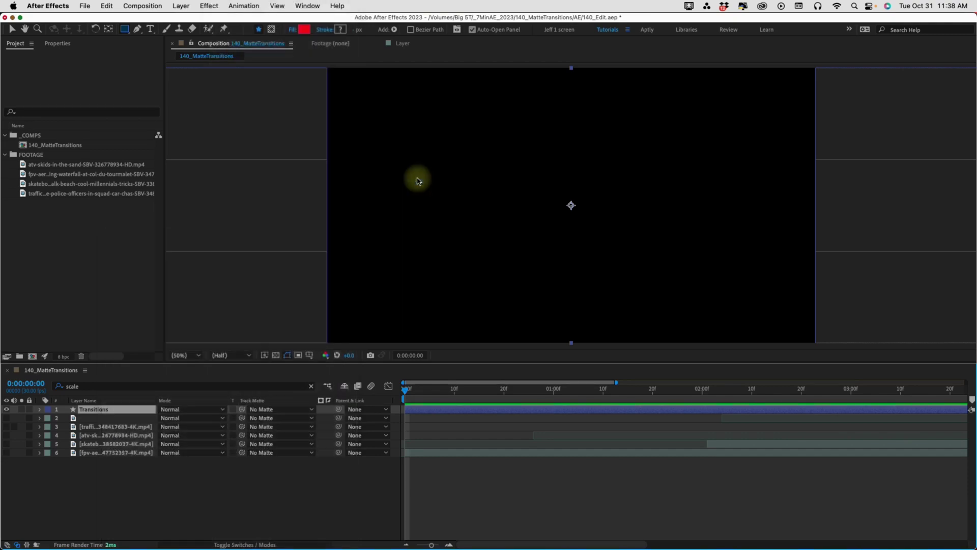
pyautogui.press('Return')
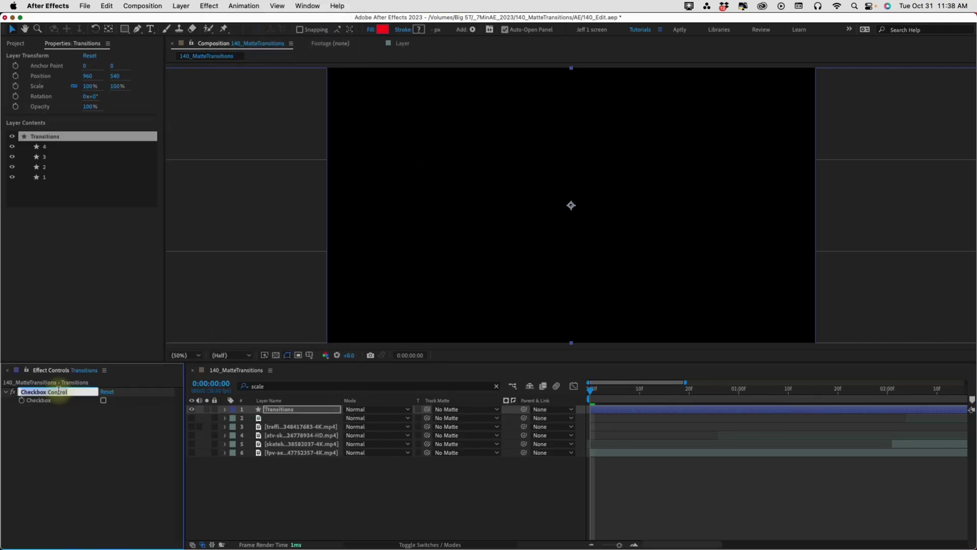
pyautogui.press('Return')
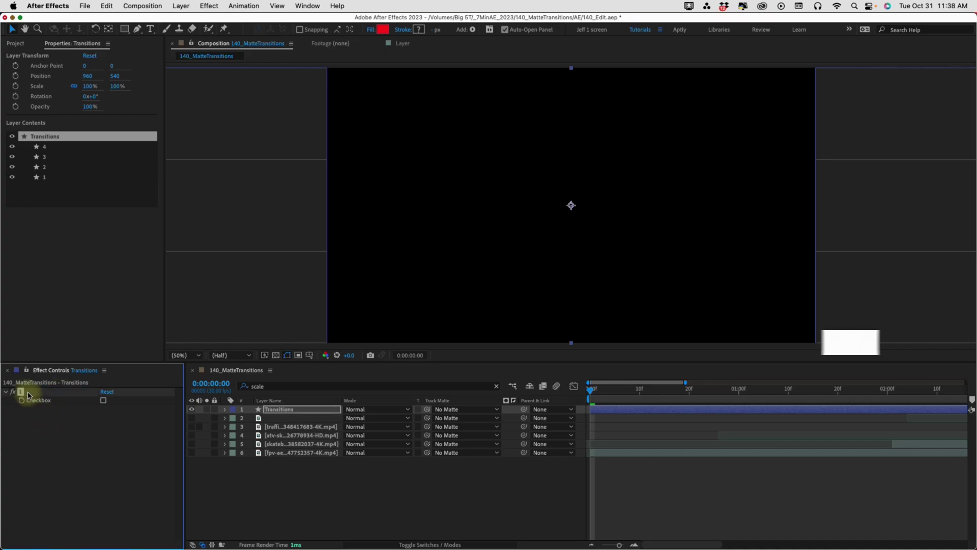
pyautogui.press('super+d')
pyautogui.press('super+d')
pyautogui.press('super+d')
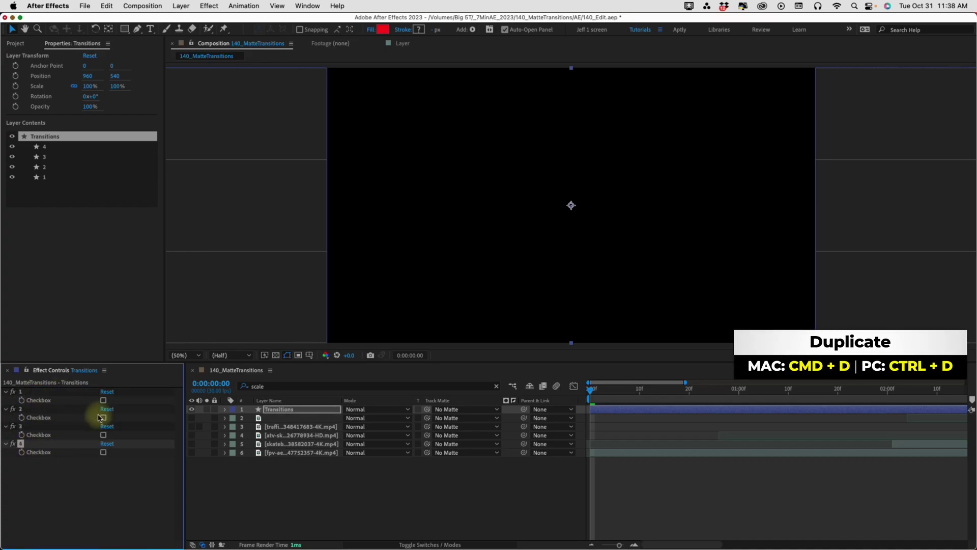
pyautogui.click(278, 411)
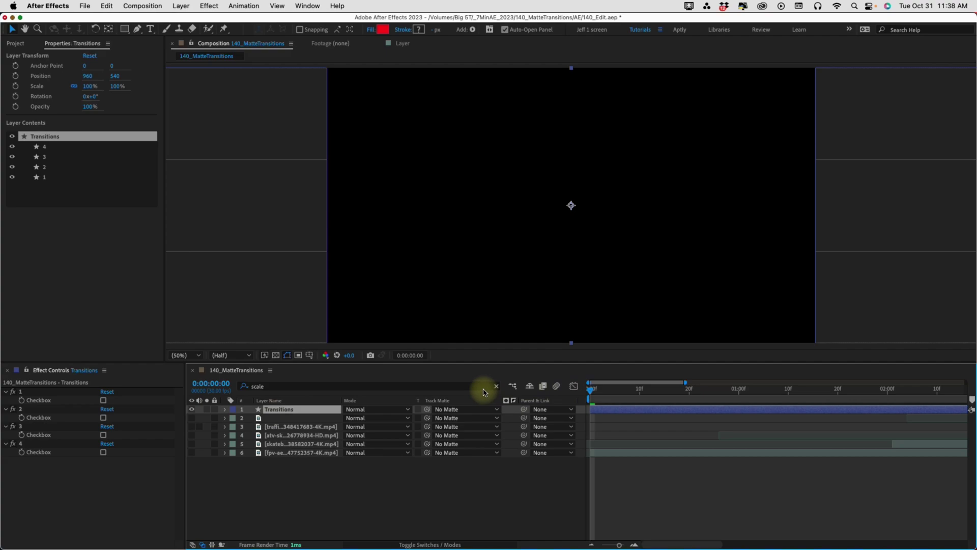
# Filter the Transitions layer's properties to Opacity and collapse the Fill and Effects groups.
pyautogui.press('super+f')
pyautogui.write('op')
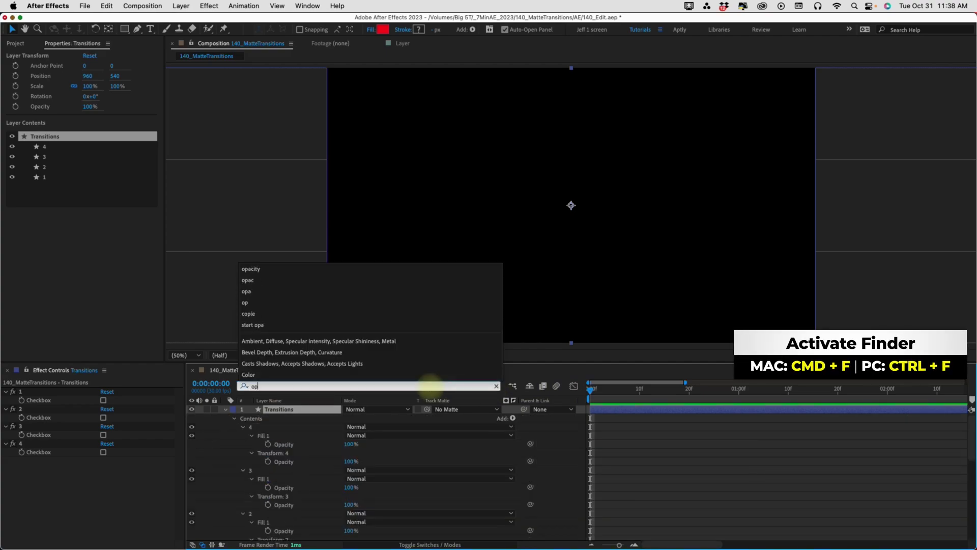
pyautogui.write('acity')
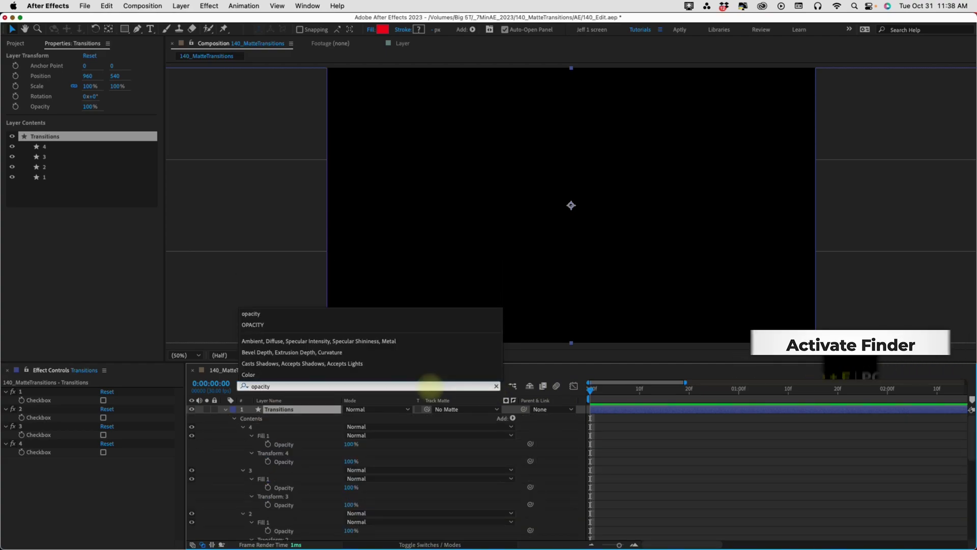
pyautogui.click(252, 436)
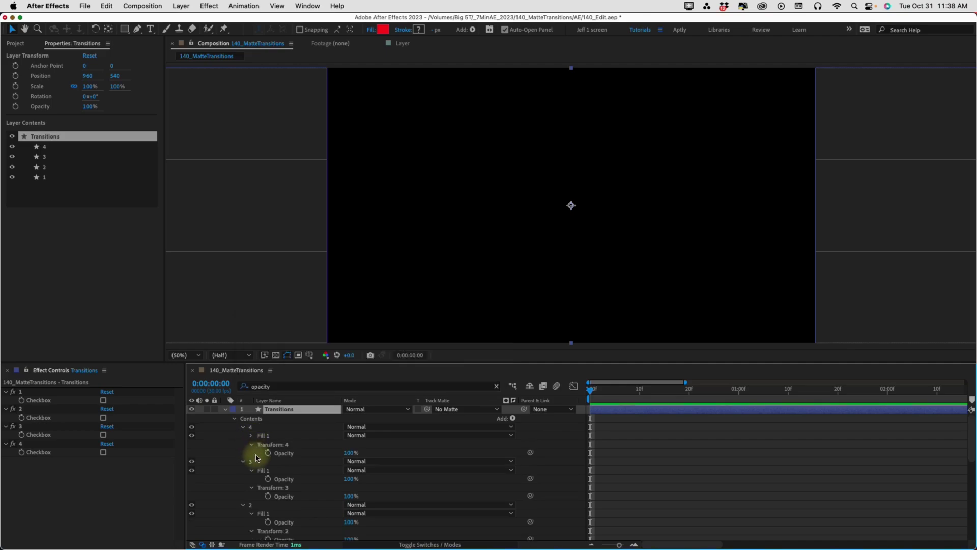
pyautogui.click(251, 471)
pyautogui.click(251, 505)
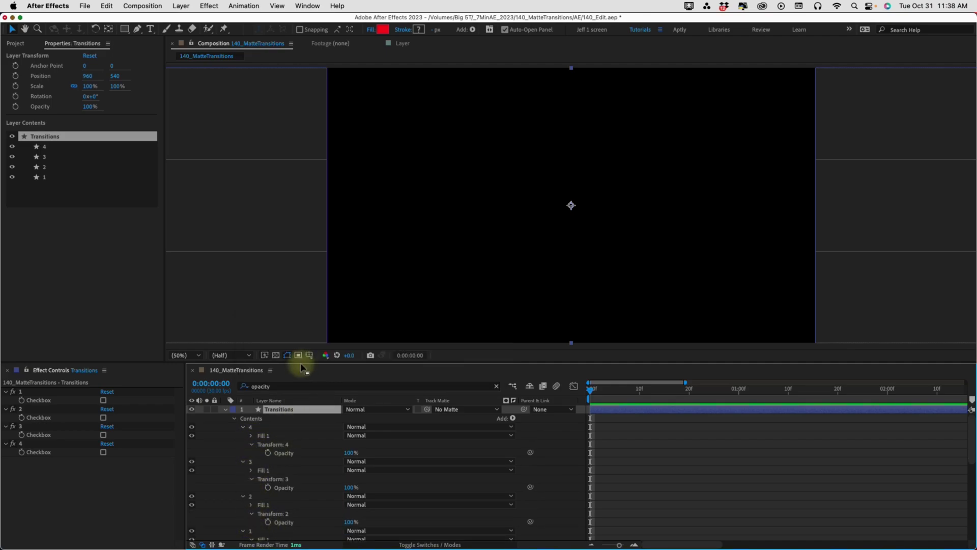
pyautogui.moveTo(301, 364); pyautogui.dragTo(301, 326)
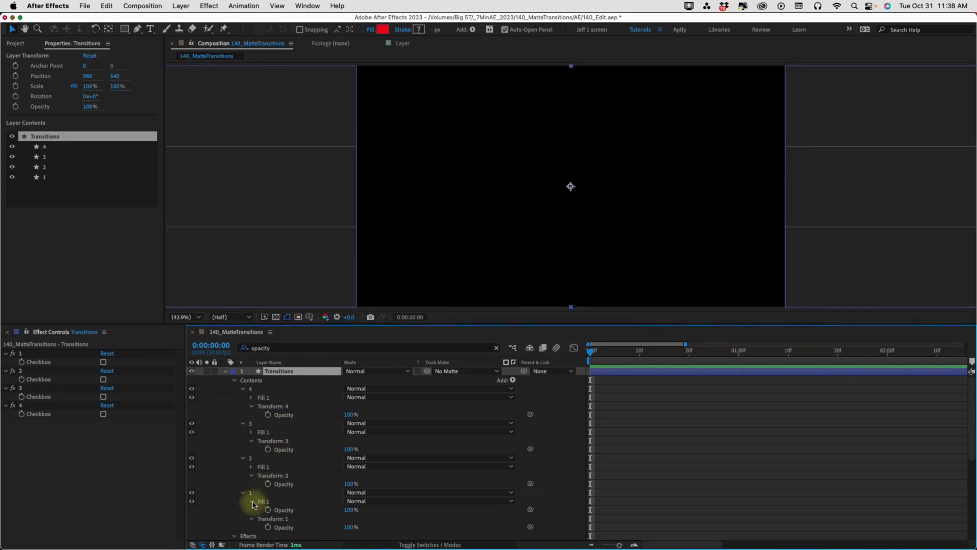
pyautogui.click(252, 502)
pyautogui.moveTo(327, 324); pyautogui.dragTo(326, 283)
pyautogui.click(235, 487)
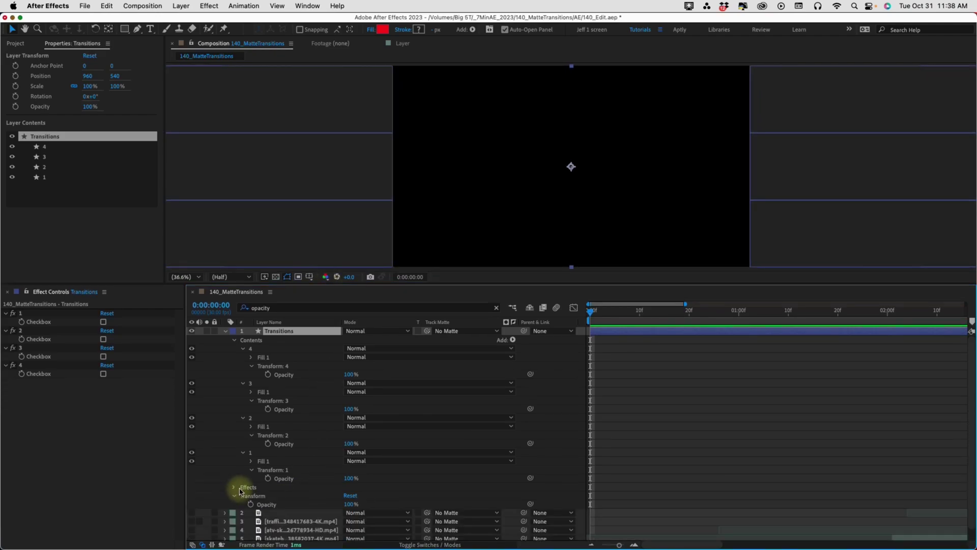
# Pick-whip each shape group's Opacity to its matching Checkbox 1 through 4.
pyautogui.moveTo(531, 478); pyautogui.dragTo(53, 322)
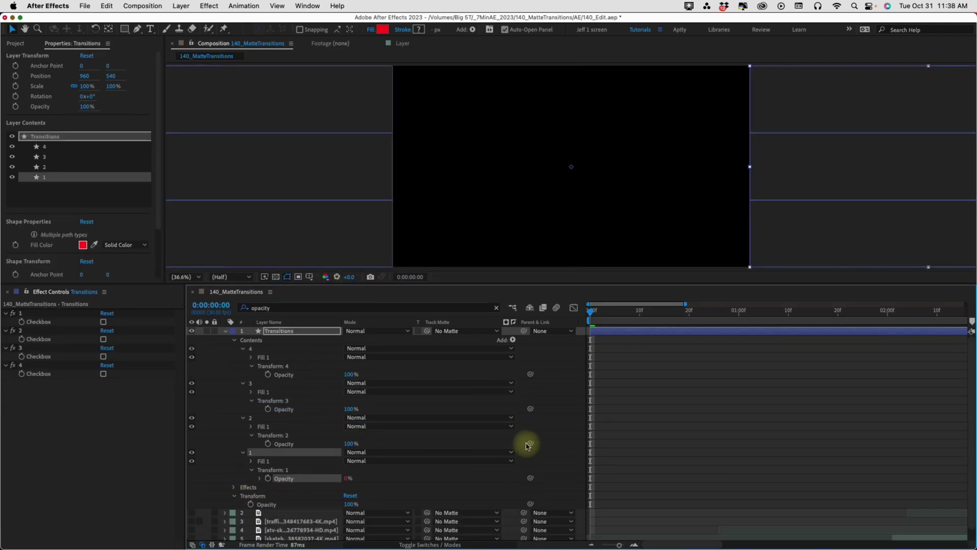
pyautogui.moveTo(530, 442); pyautogui.dragTo(47, 340)
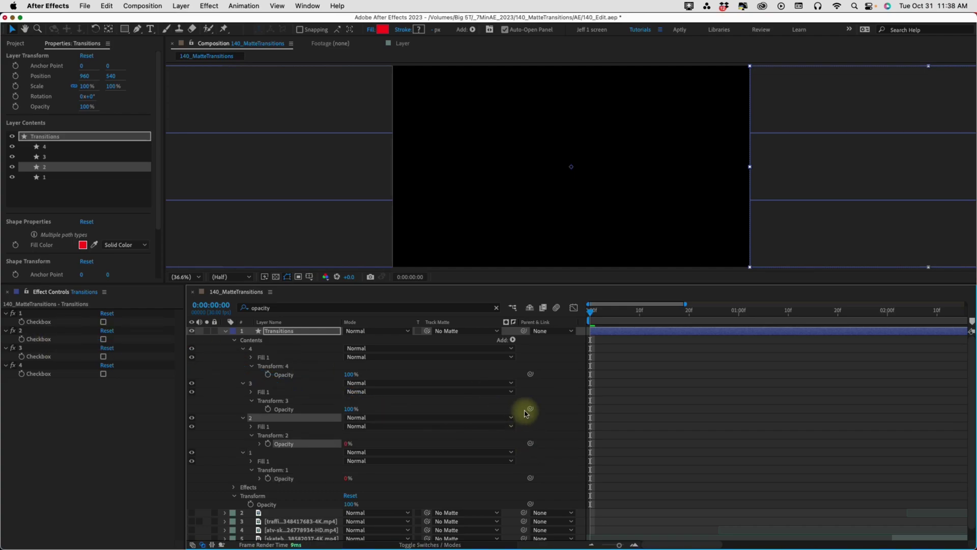
pyautogui.moveTo(530, 408); pyautogui.dragTo(51, 356)
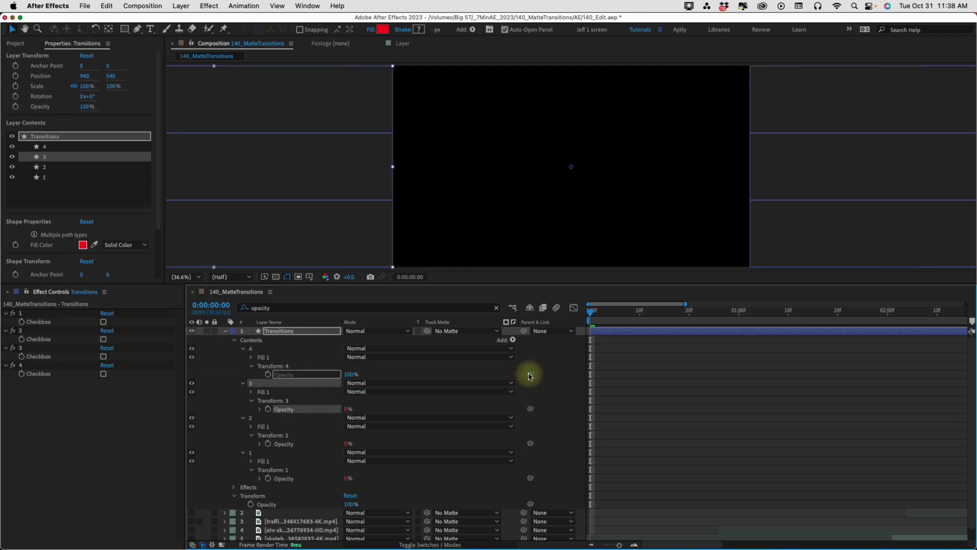
pyautogui.moveTo(531, 373); pyautogui.dragTo(80, 375)
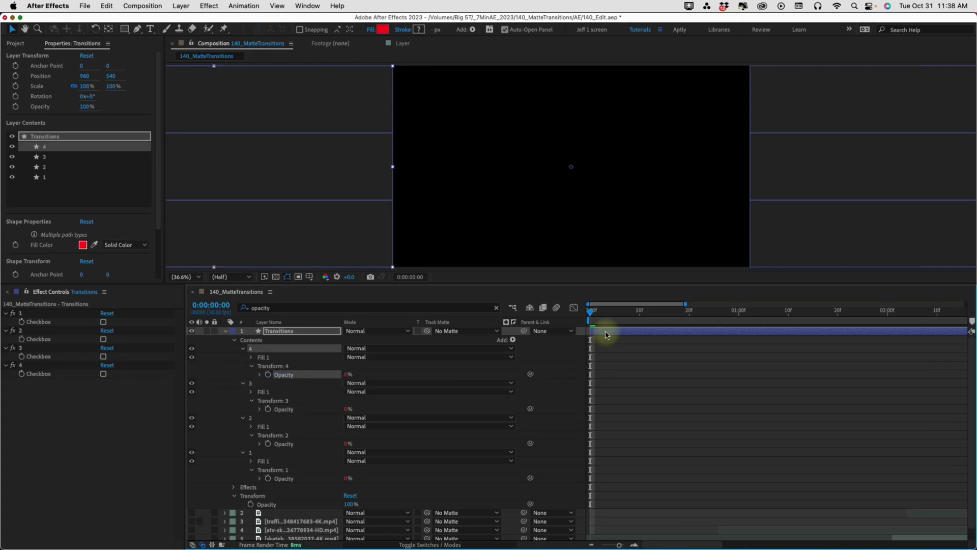
pyautogui.click(606, 333)
# Add *100 to group 4's opacity expression, then paste it onto groups 3, 2 and 1.
pyautogui.press('e')
pyautogui.press('e')
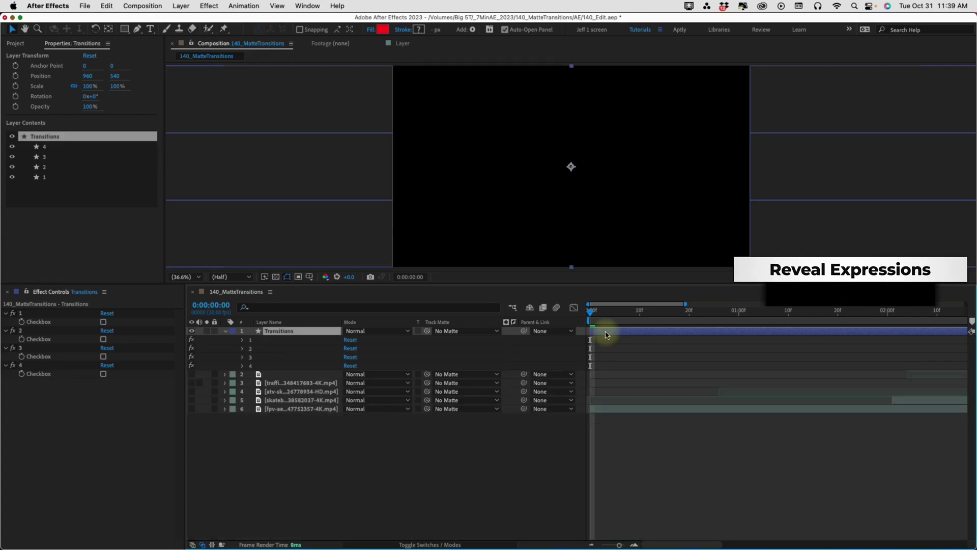
pyautogui.click(710, 356)
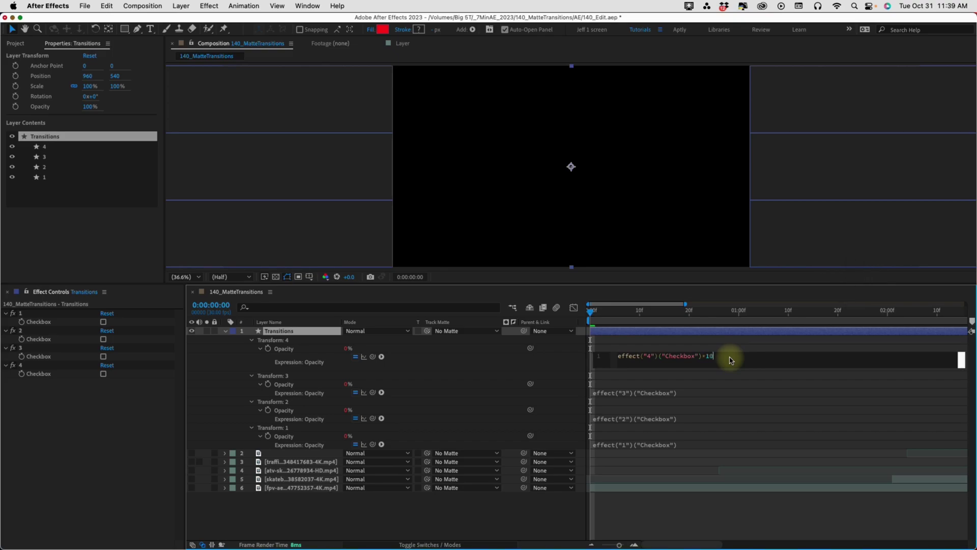
pyautogui.press('super+c')
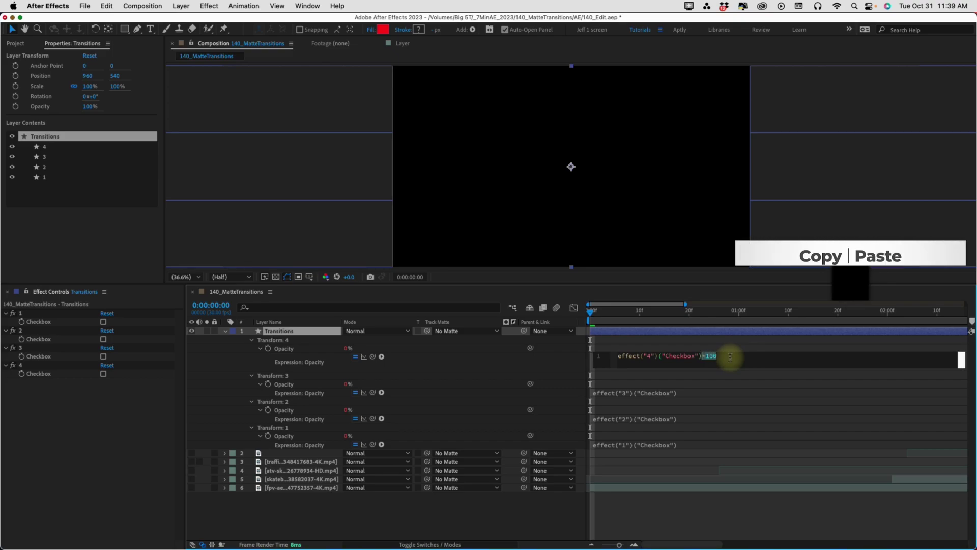
pyautogui.click(711, 393)
pyautogui.press('super+v')
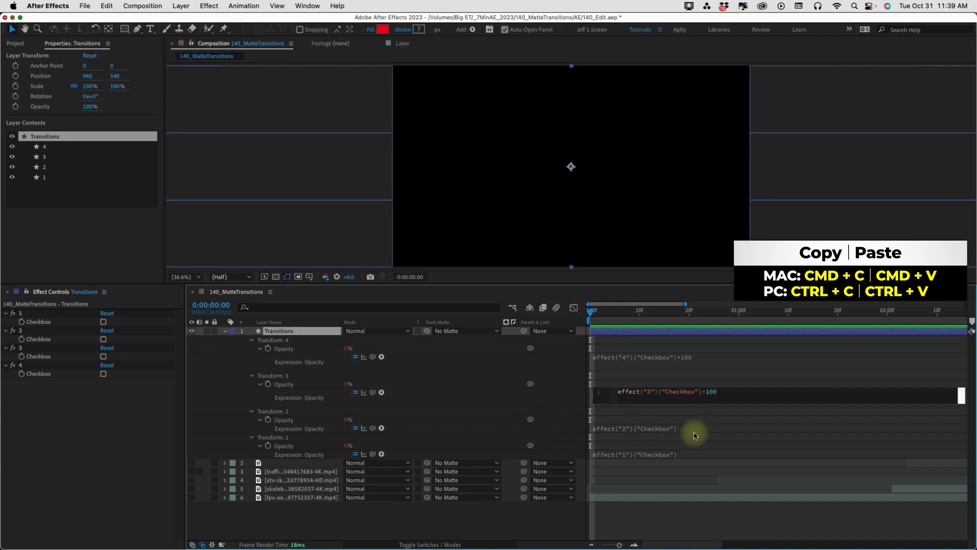
pyautogui.click(705, 430)
pyautogui.click(712, 427)
pyautogui.press('super+v')
pyautogui.click(705, 463)
pyautogui.click(742, 461)
pyautogui.press('super+v')
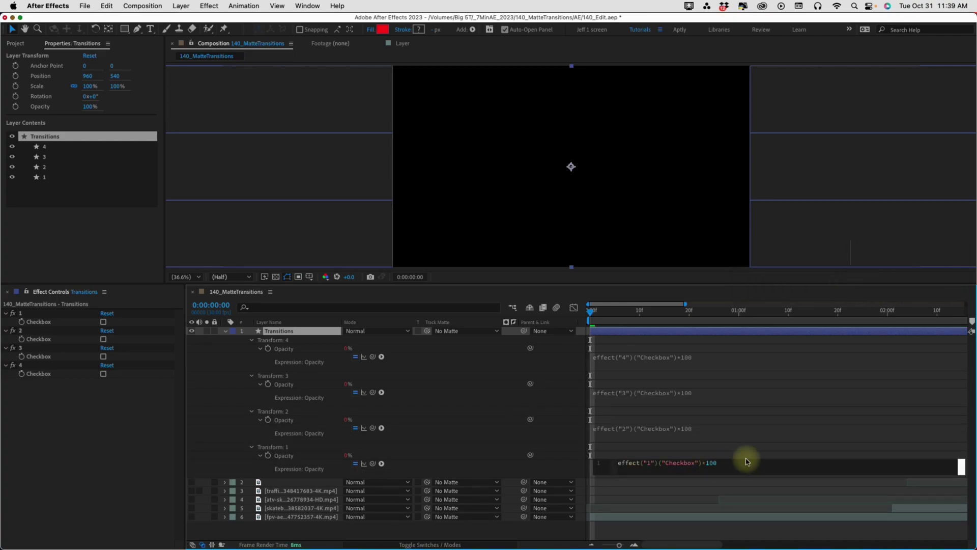
pyautogui.click(226, 331)
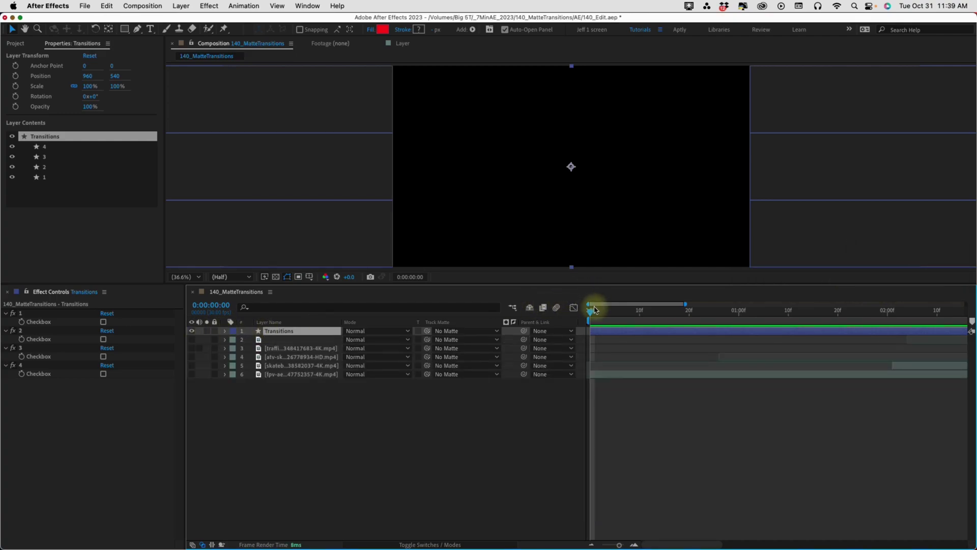
# Collapse the four shape groups and set the playhead to frame 8.
pyautogui.click(225, 331)
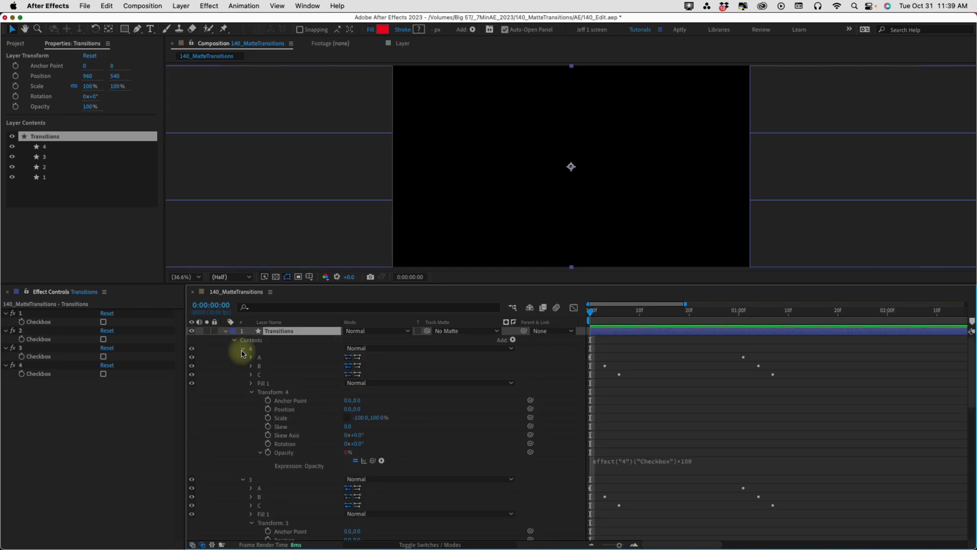
pyautogui.click(242, 348)
pyautogui.click(242, 357)
pyautogui.click(243, 366)
pyautogui.click(243, 374)
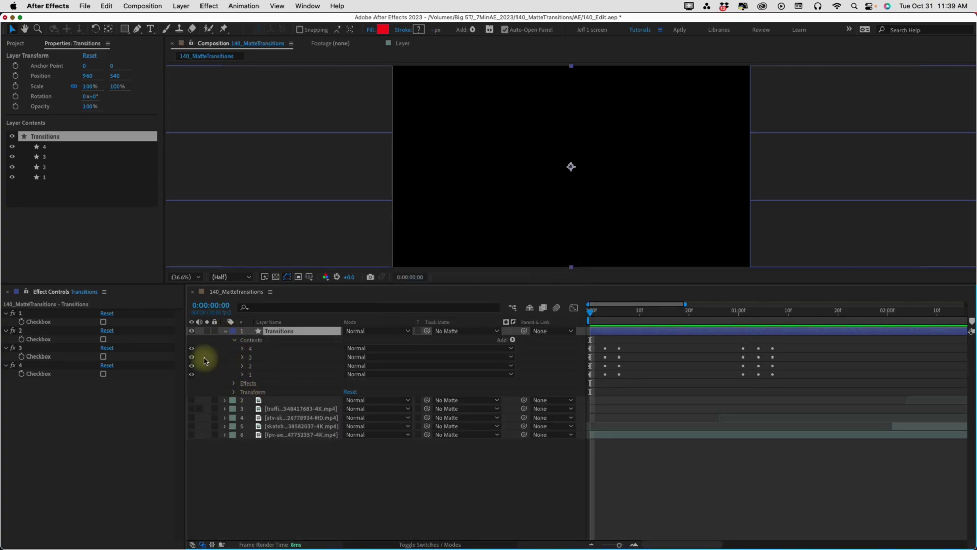
pyautogui.moveTo(596, 312); pyautogui.dragTo(630, 316)
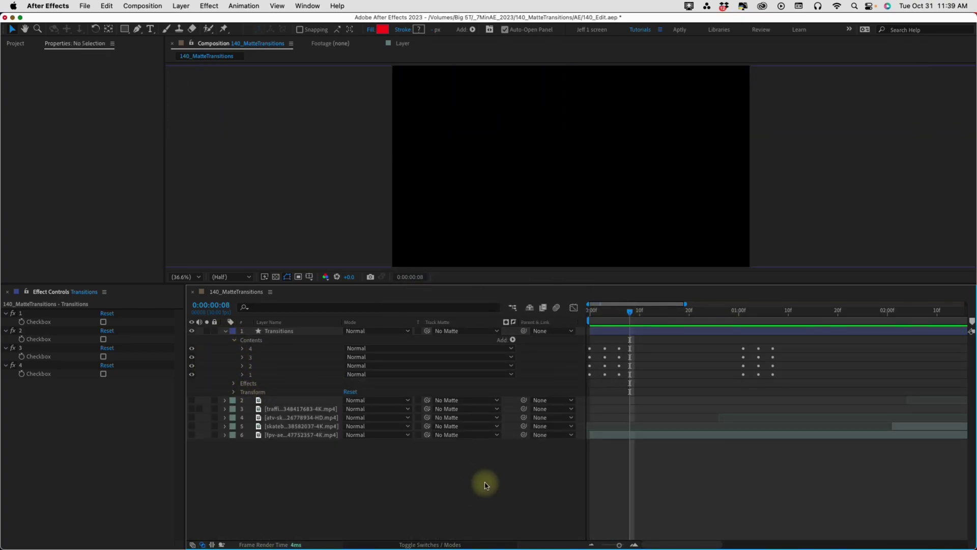
# Toggle each of the four checkboxes on and off to test its red wipe.
pyautogui.click(103, 322)
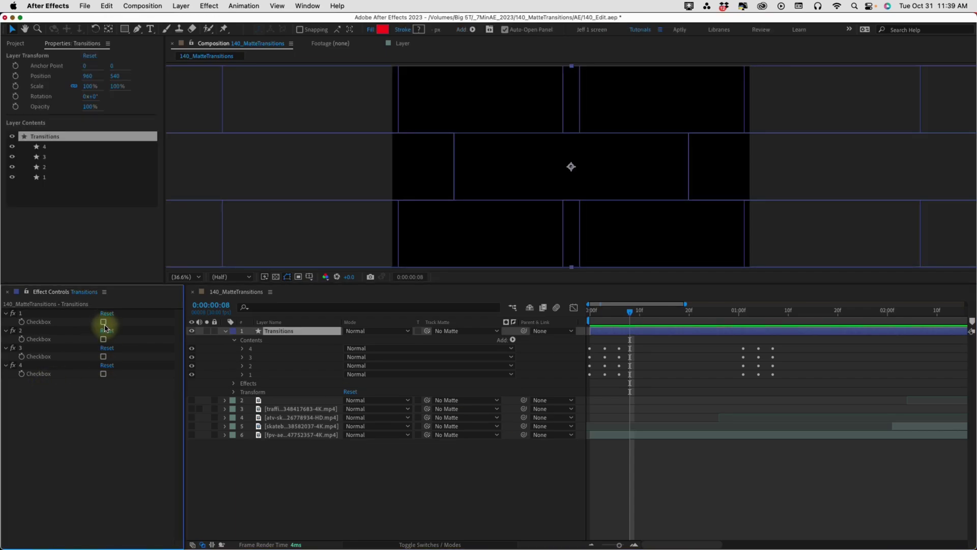
pyautogui.click(103, 323)
pyautogui.click(103, 322)
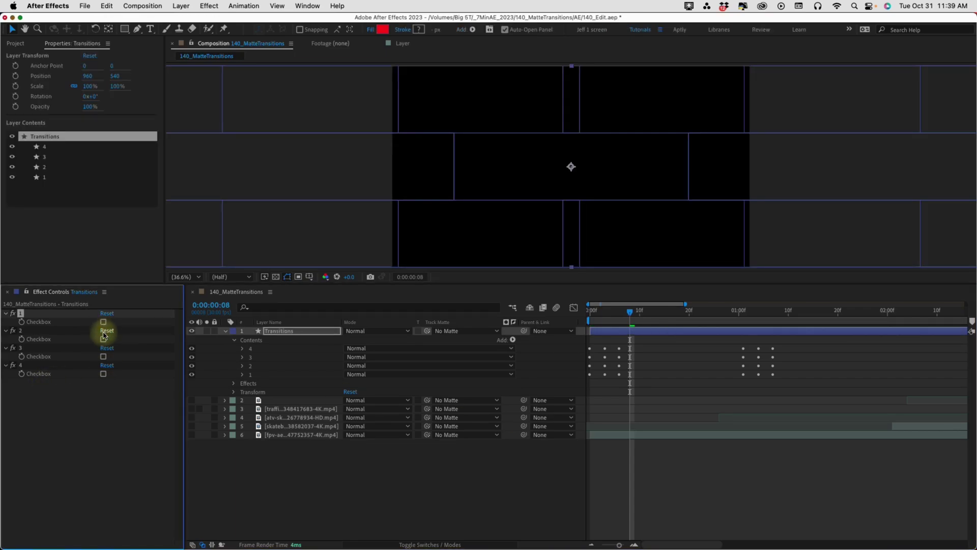
pyautogui.click(104, 339)
pyautogui.click(103, 339)
pyautogui.click(103, 356)
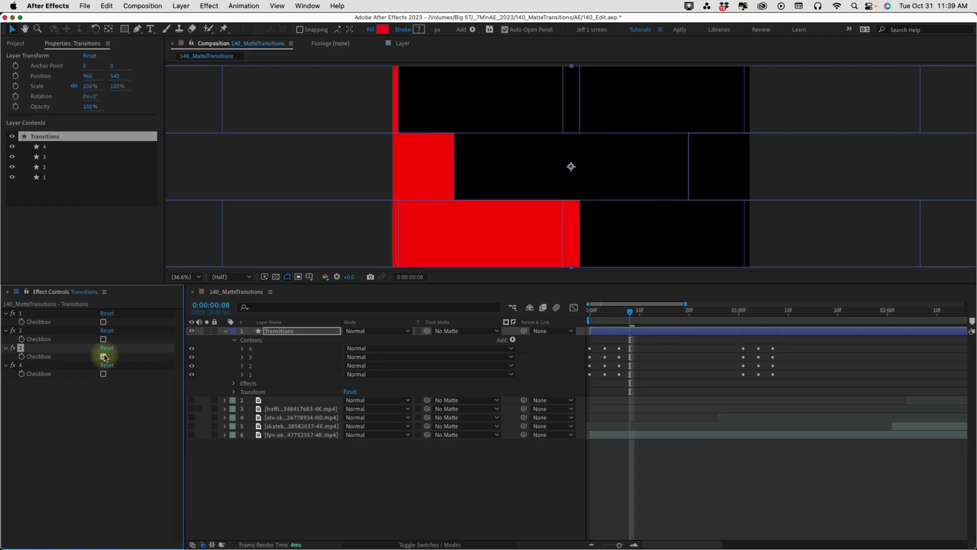
pyautogui.click(104, 356)
pyautogui.click(103, 374)
pyautogui.click(103, 374)
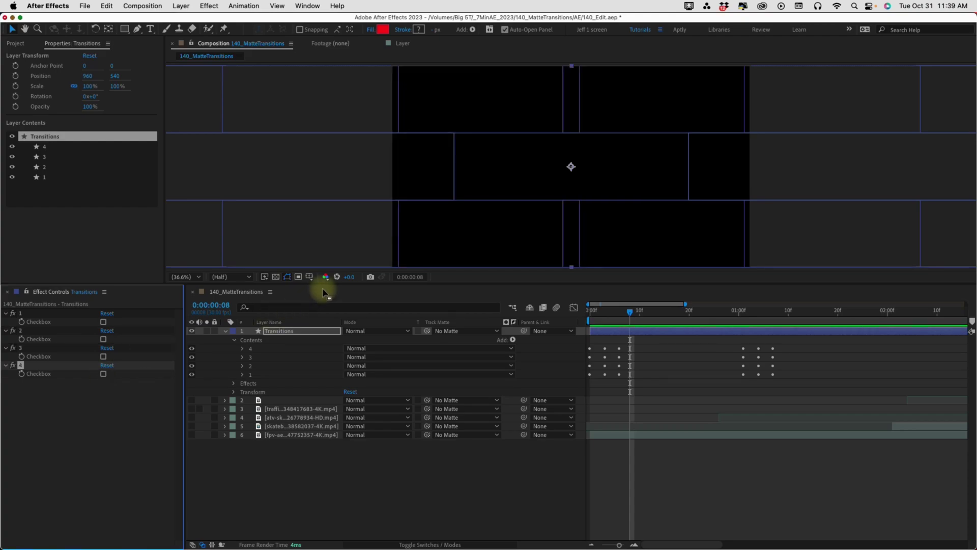
# Enlarge the timeline, narrow Effect Controls, and zoom out to show the full 0–10 s.
pyautogui.moveTo(321, 283); pyautogui.dragTo(306, 331)
pyautogui.moveTo(184, 346); pyautogui.dragTo(75, 349)
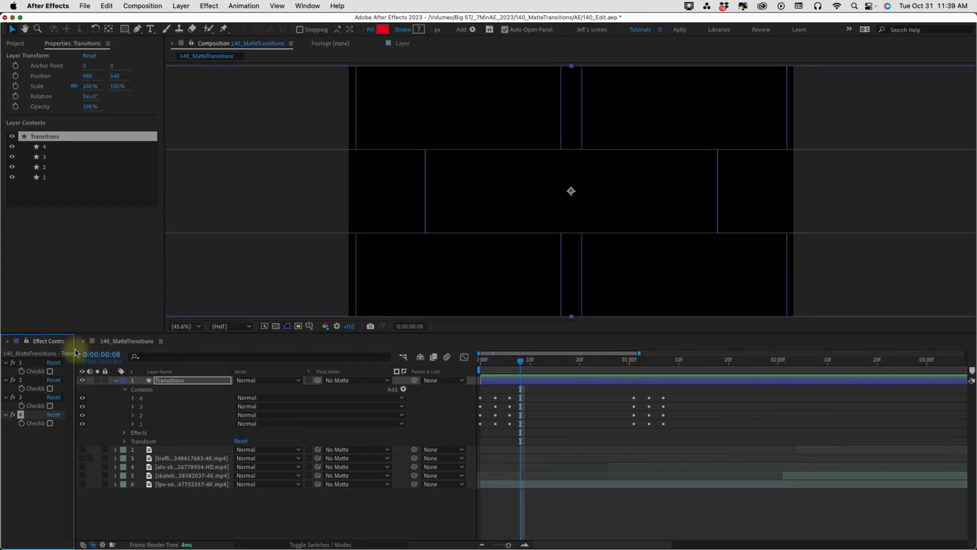
pyautogui.moveTo(508, 541); pyautogui.dragTo(459, 542)
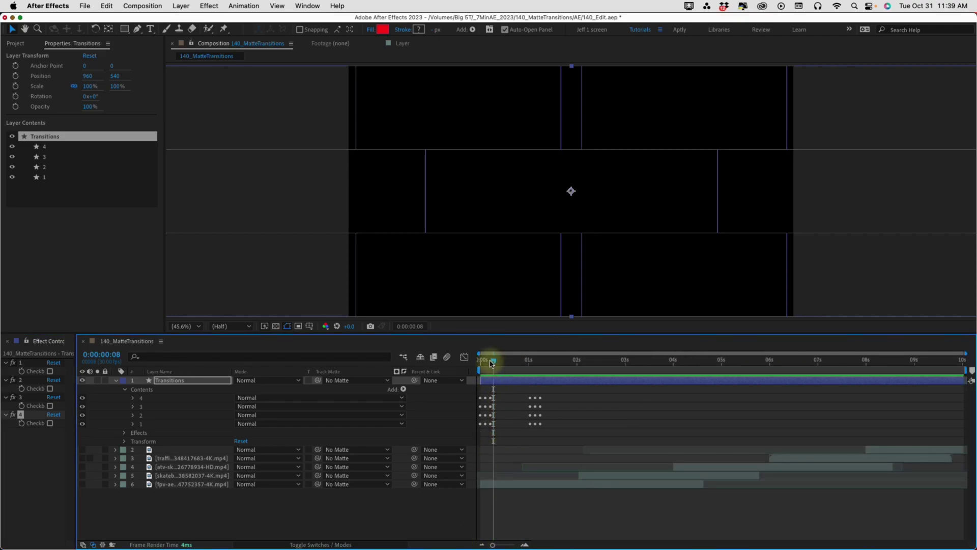
# Trim the Transitions layer's out-point to 0:00:01:07, just past its last keyframes.
pyautogui.press('u')
pyautogui.click(538, 363)
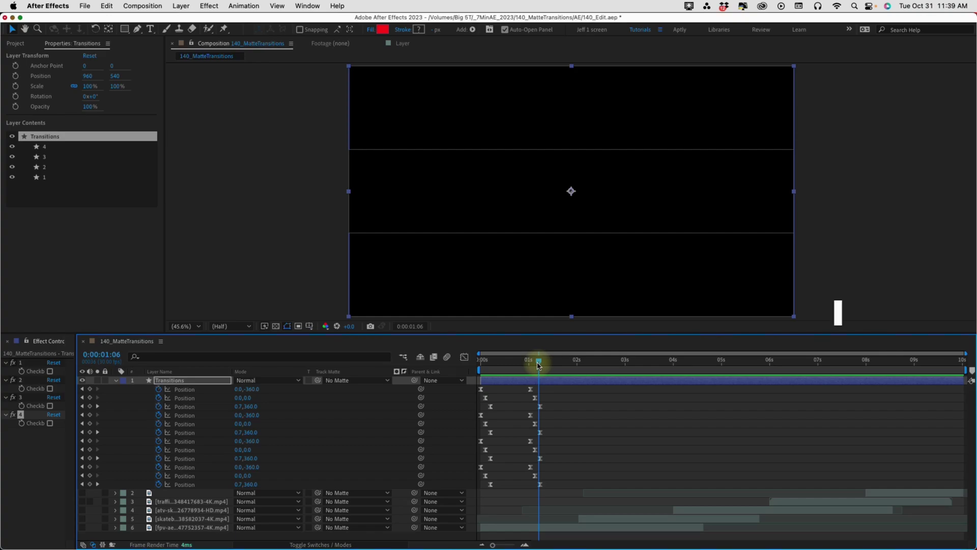
pyautogui.press('pagedown')
pyautogui.hotkey('alt', ']')
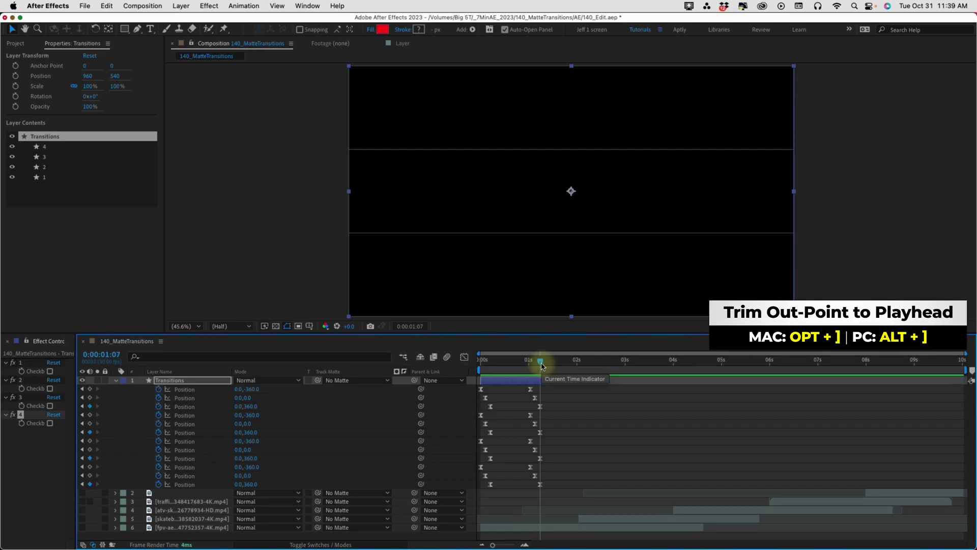
pyautogui.press('u')
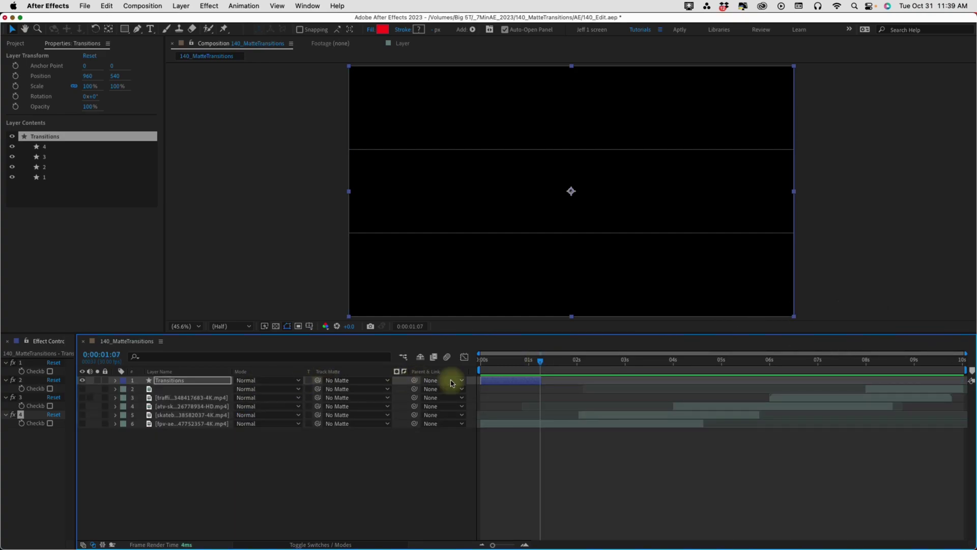
pyautogui.click(603, 415)
# Move the Transitions layer to start with the skateboarding clip at 0:00:02:01.
pyautogui.press('i')
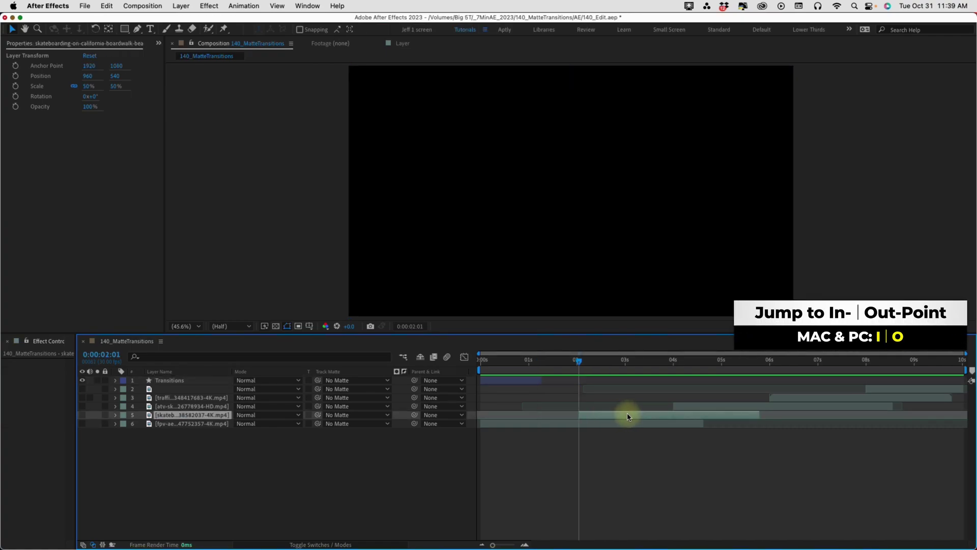
pyautogui.click(517, 381)
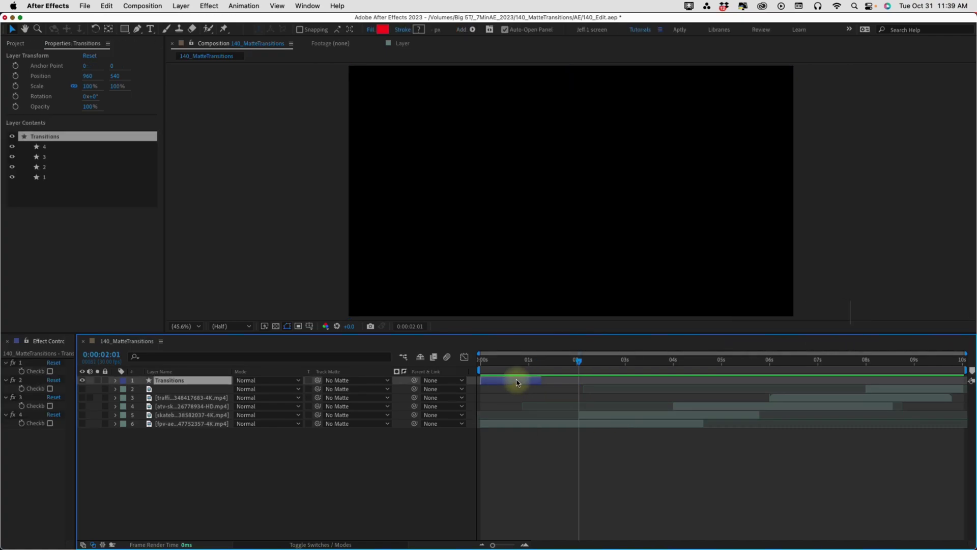
pyautogui.press('[')
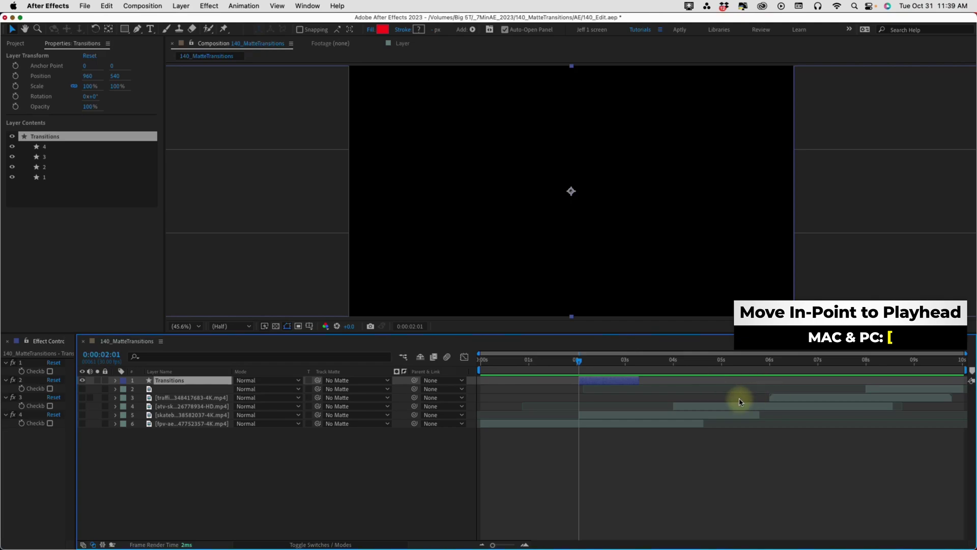
# Duplicate Transitions into a copy starting with the atv clip at 04:00.
pyautogui.click(702, 406)
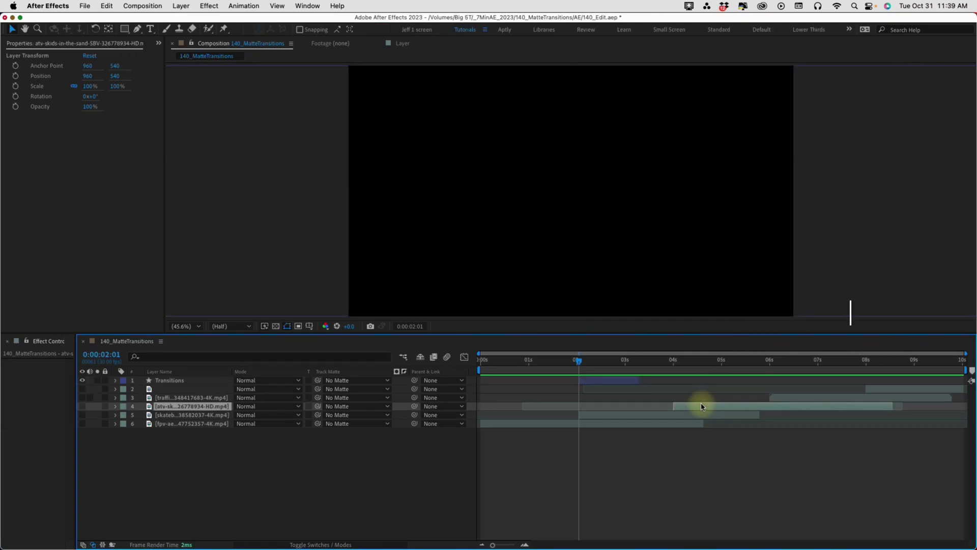
pyautogui.press('i')
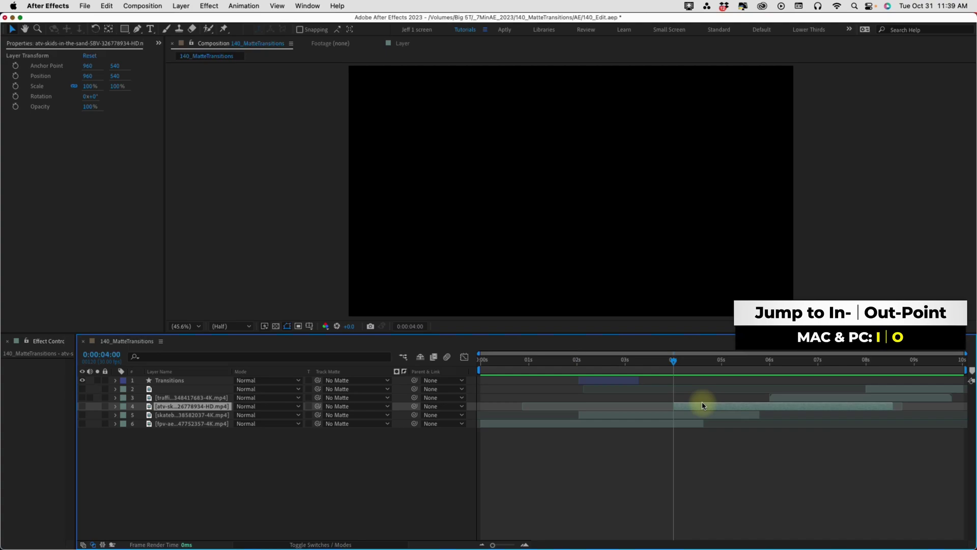
pyautogui.click(619, 383)
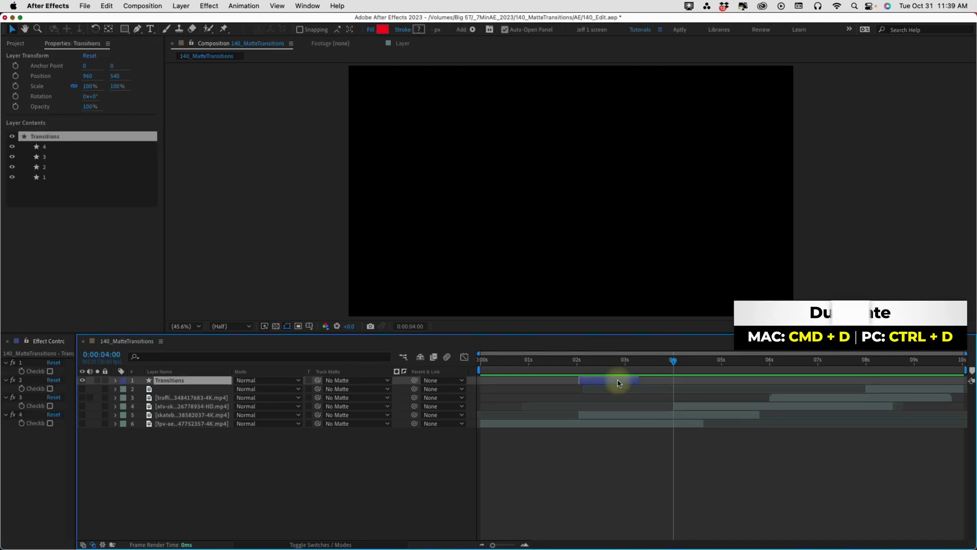
pyautogui.press('super+d')
pyautogui.press('[')
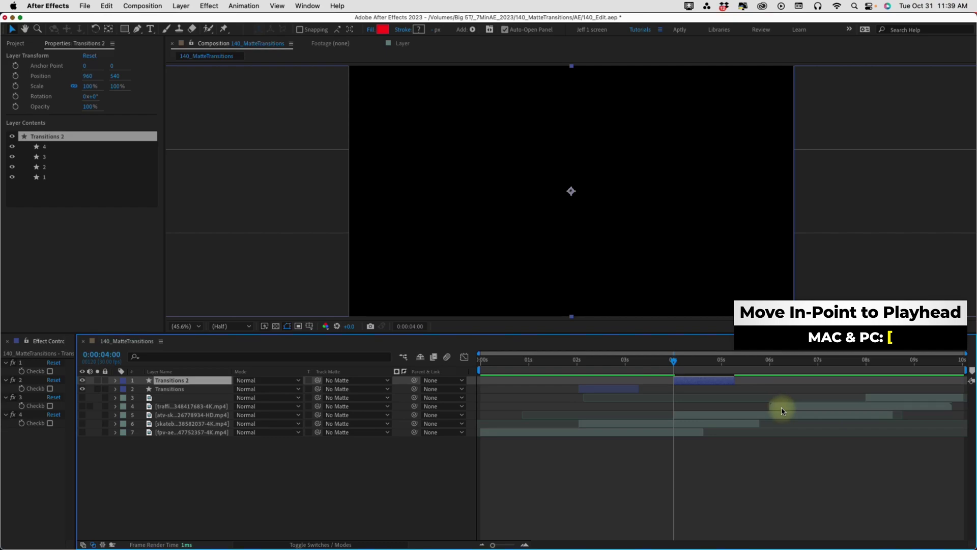
# Create Transitions 3 starting at 06s and Transitions 4 starting at 08s.
pyautogui.click(781, 410)
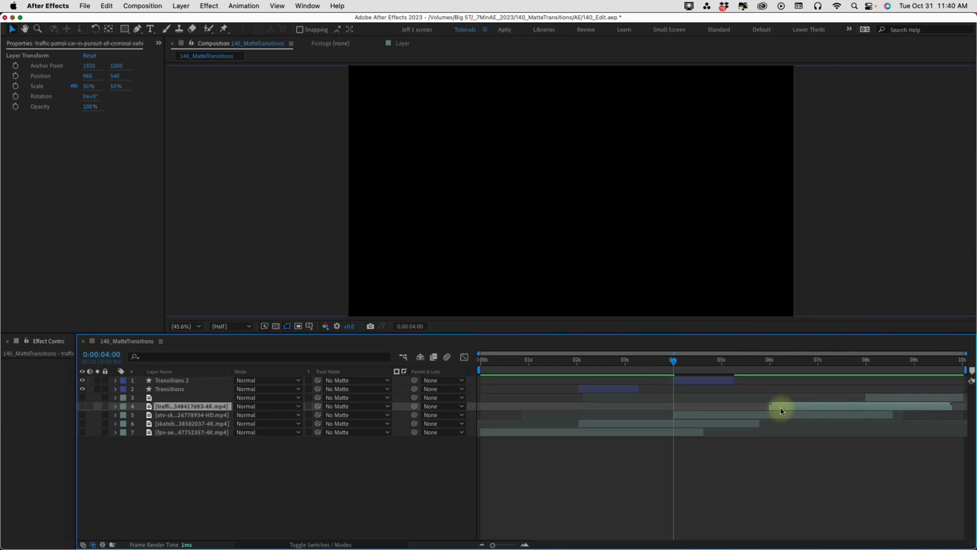
pyautogui.click(727, 383)
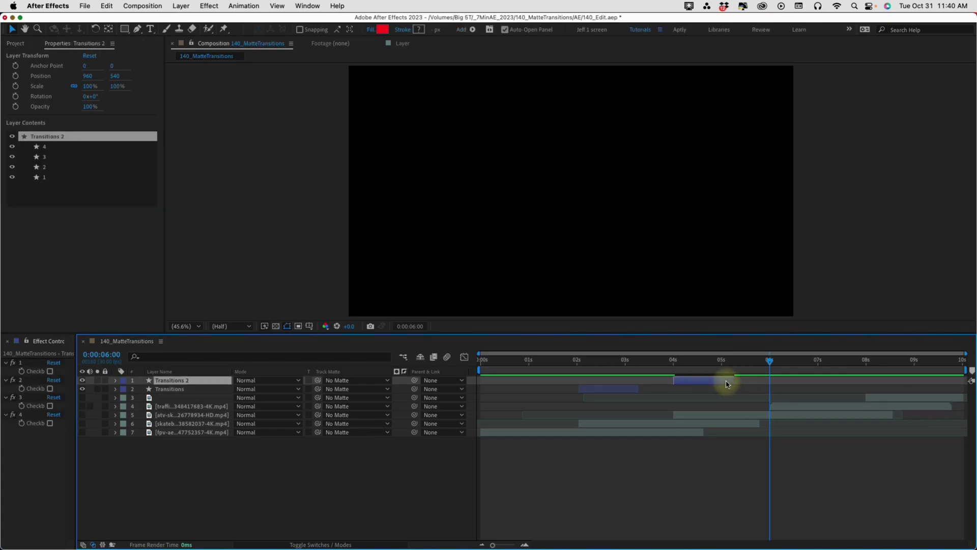
pyautogui.press('super+d')
pyautogui.press('[')
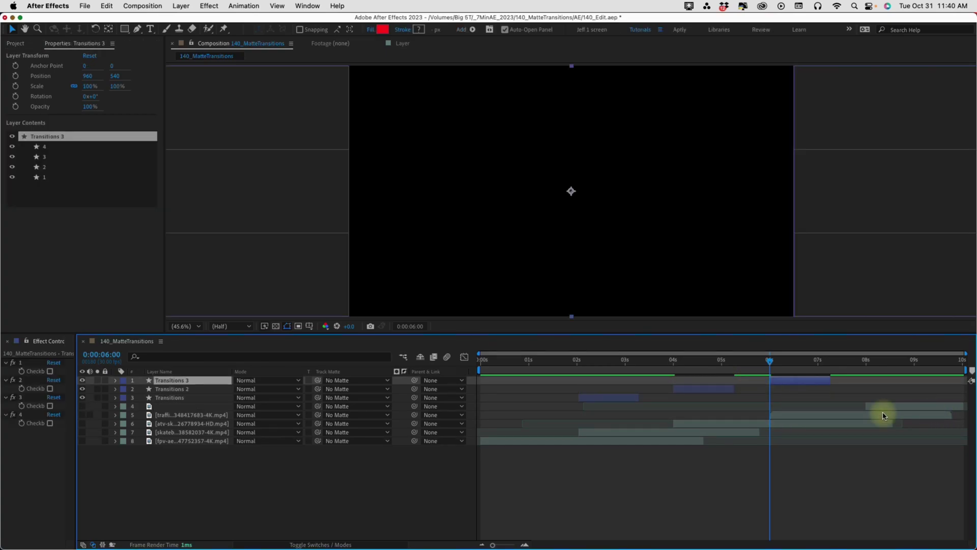
pyautogui.click(886, 410)
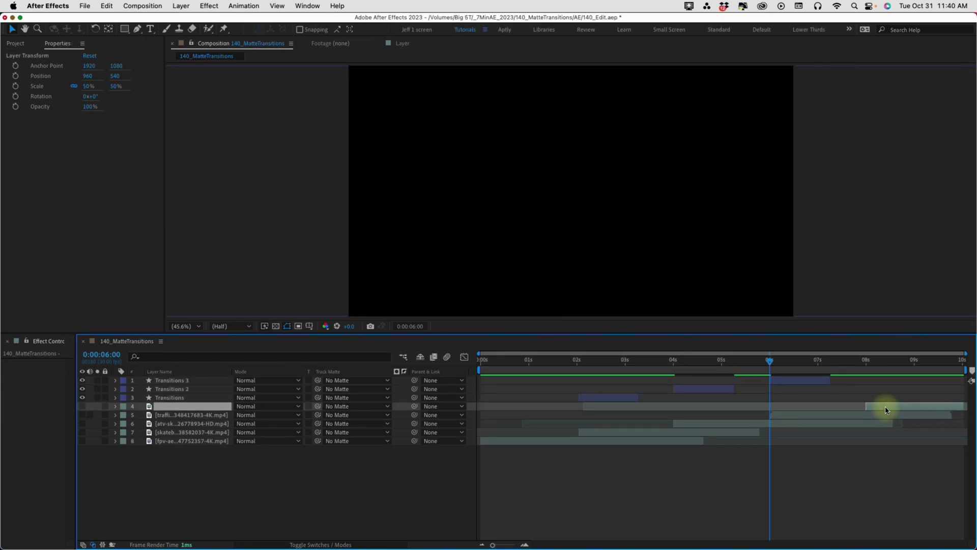
pyautogui.click(812, 380)
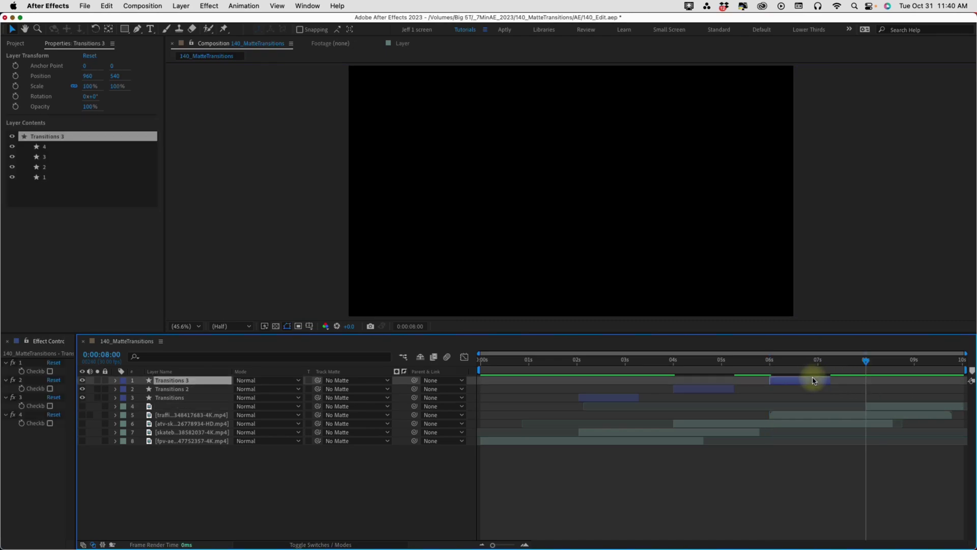
pyautogui.press('super+d')
pyautogui.press('[')
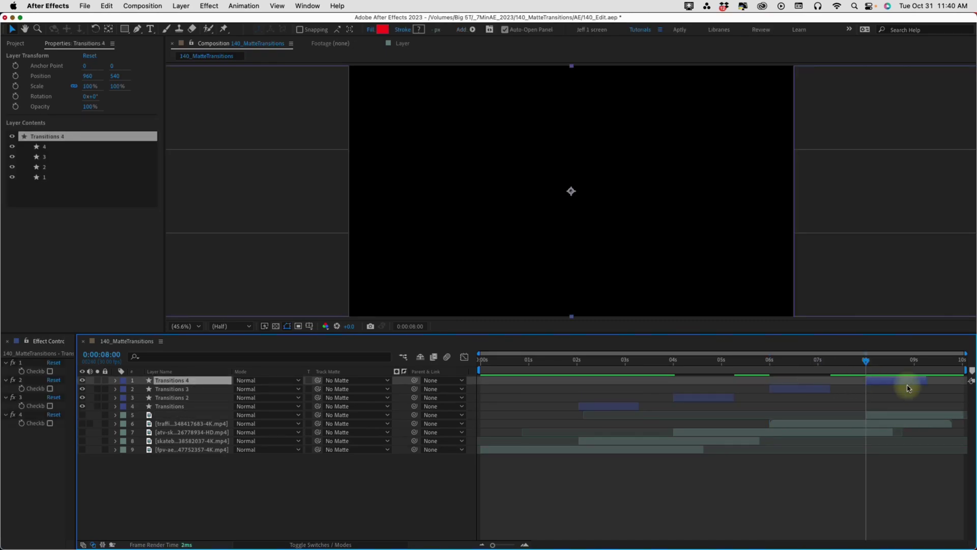
# Select each Transitions copy with the playhead over it at 04:18, 06:13 and 08:17.
pyautogui.click(597, 406)
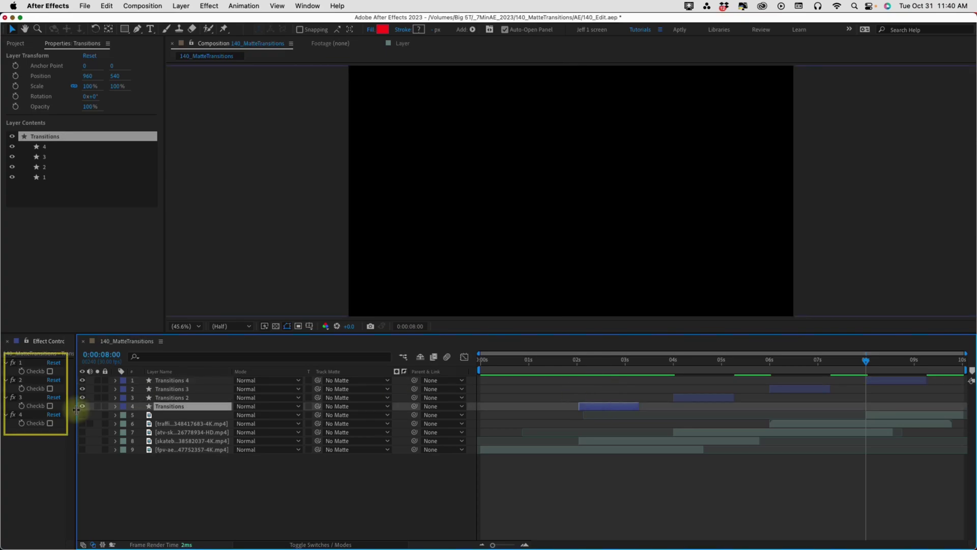
pyautogui.click(702, 360)
pyautogui.click(703, 397)
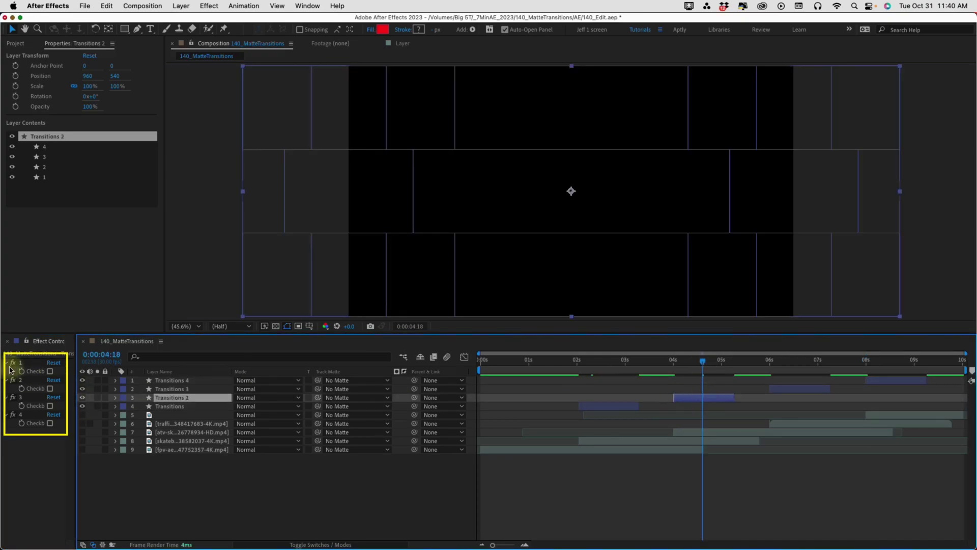
pyautogui.click(789, 360)
pyautogui.click(790, 389)
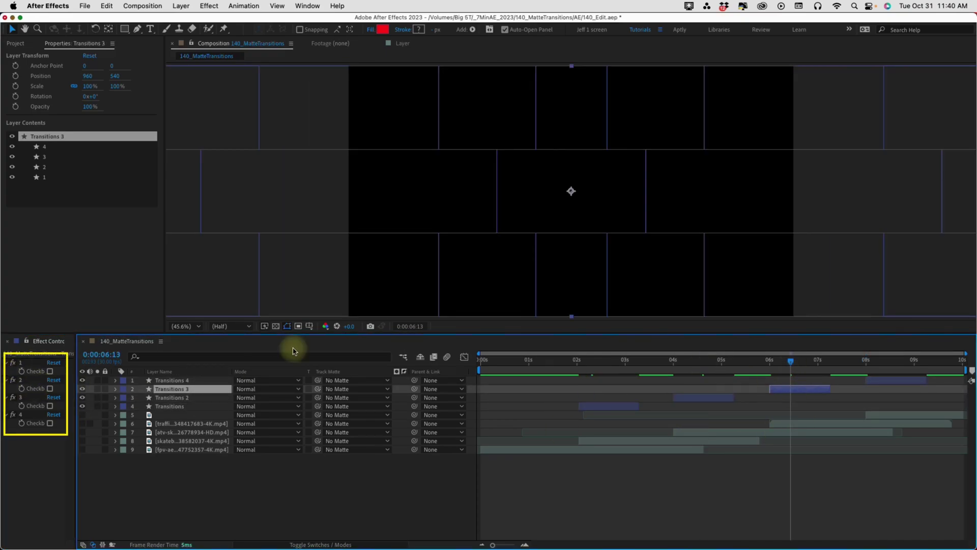
pyautogui.click(894, 360)
pyautogui.click(894, 380)
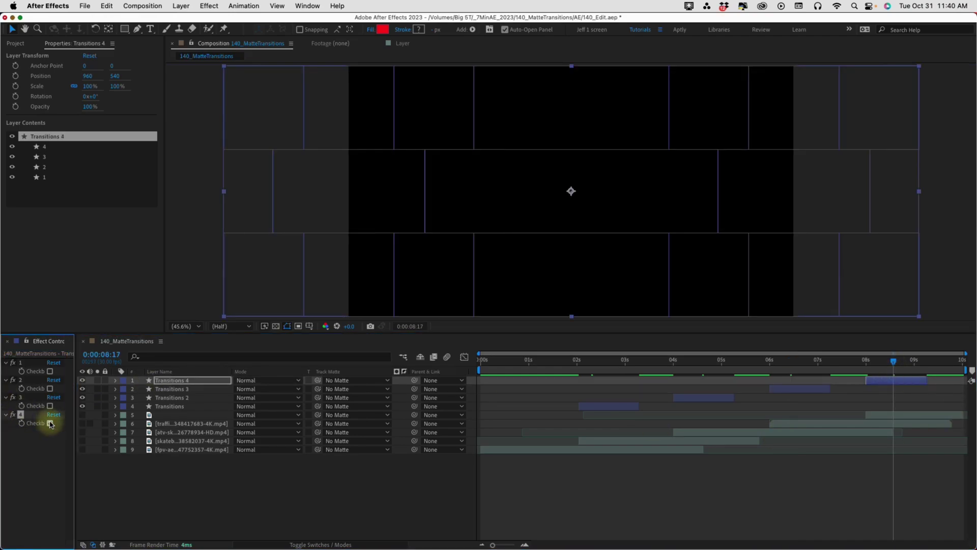
# Tick Checkbox 4 on Transitions 4 and widen the Effect Controls settings area.
pyautogui.click(49, 423)
pyautogui.moveTo(77, 360); pyautogui.dragTo(113, 361)
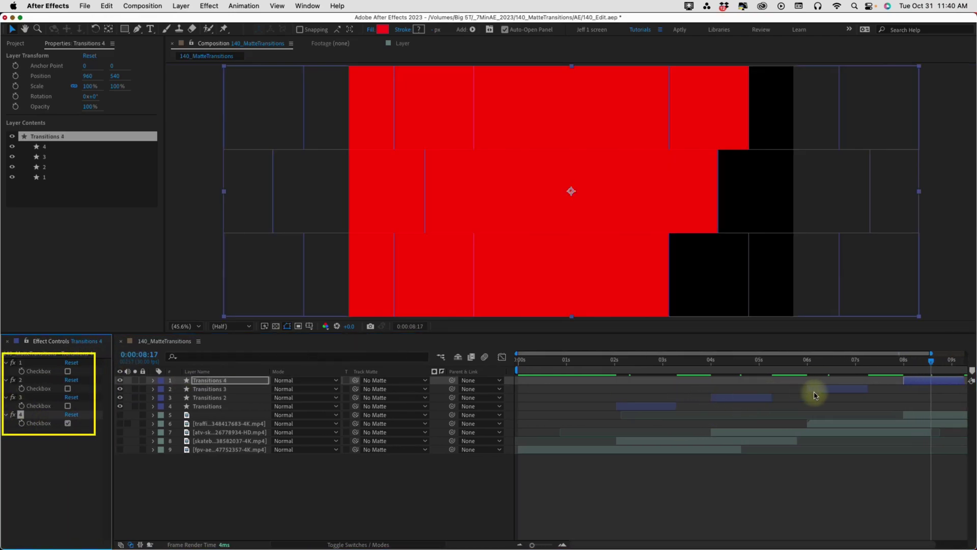
pyautogui.click(822, 389)
pyautogui.click(747, 397)
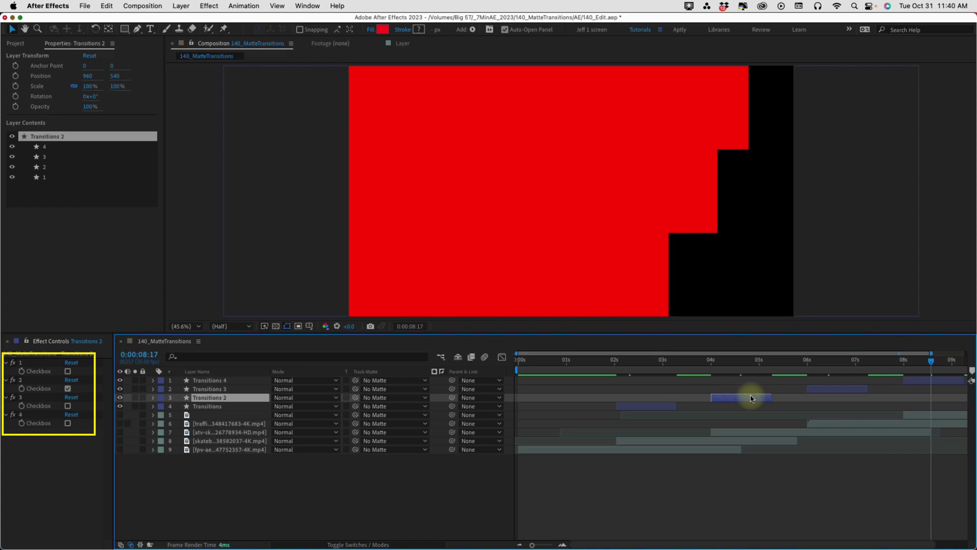
# Switch to source names and turn on visibility for all five video clips.
pyautogui.click(657, 406)
pyautogui.click(202, 371)
pyautogui.click(213, 414)
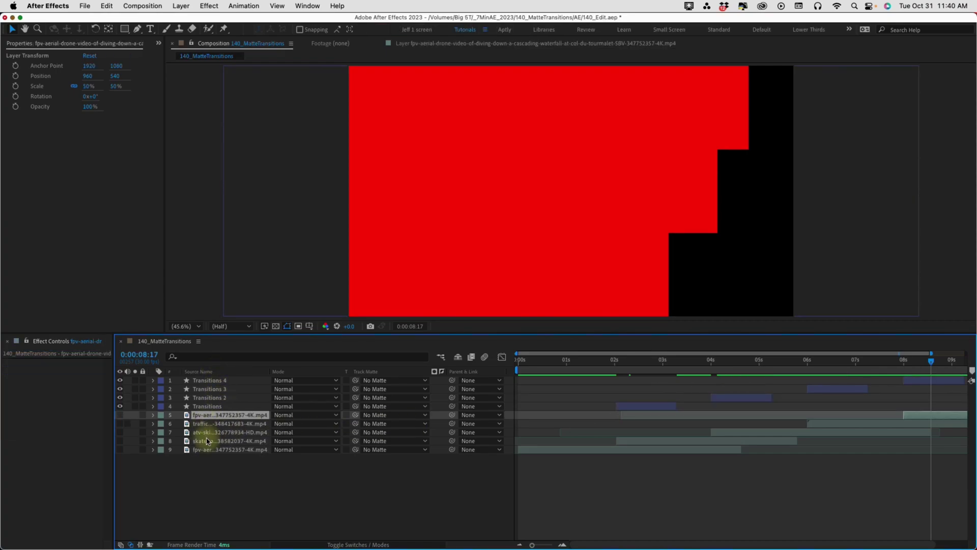
pyautogui.keyDown('shift'); pyautogui.click(204, 449); pyautogui.keyUp('shift')
pyautogui.moveTo(120, 449); pyautogui.dragTo(120, 408)
pyautogui.click(192, 465)
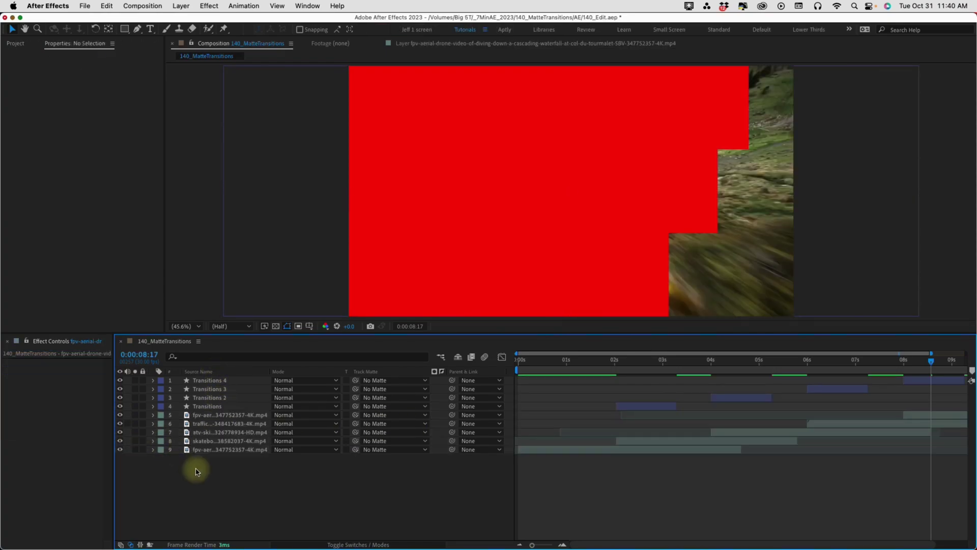
# Place Transitions above the skateboard clip and Transitions 2 above the atv clip.
pyautogui.click(620, 409)
pyautogui.moveTo(236, 406); pyautogui.dragTo(246, 437)
pyautogui.click(737, 397)
pyautogui.moveTo(228, 398); pyautogui.dragTo(252, 403)
# Lengthen the out-points of Transitions, Transitions 2 and Transitions 3 together.
pyautogui.click(853, 389)
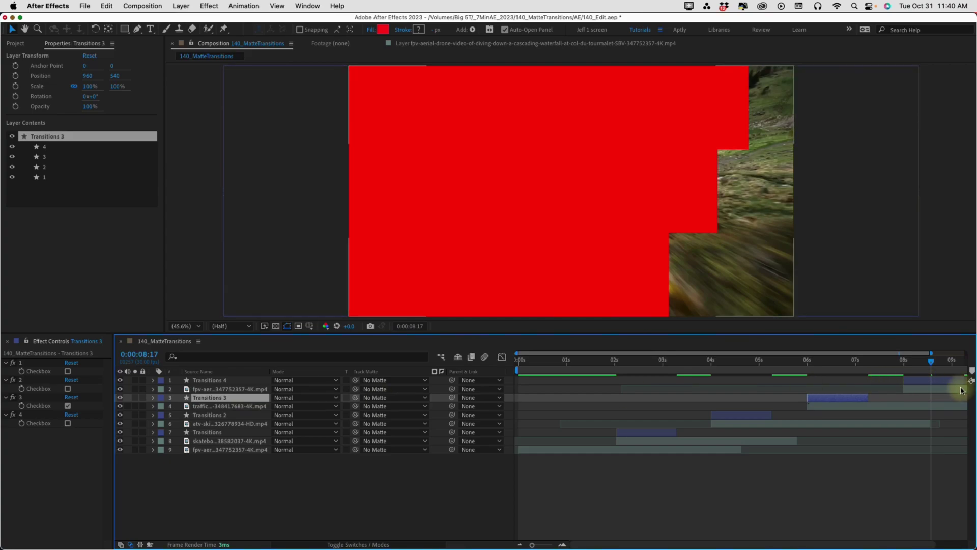
pyautogui.hscroll(2, 814, 401)
pyautogui.keyDown('shift'); pyautogui.click(725, 415); pyautogui.keyUp('shift')
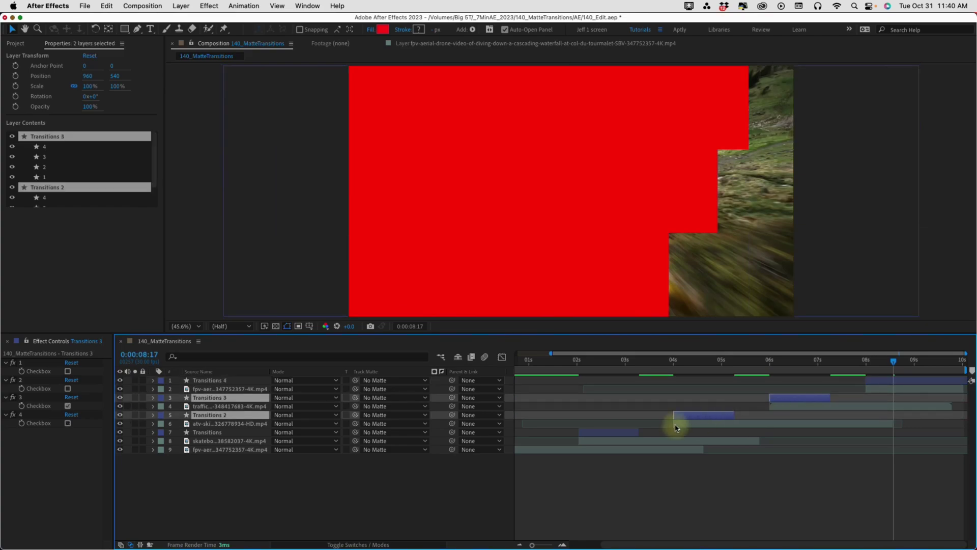
pyautogui.keyDown('shift'); pyautogui.click(631, 432); pyautogui.keyUp('shift')
pyautogui.moveTo(638, 432); pyautogui.dragTo(761, 429)
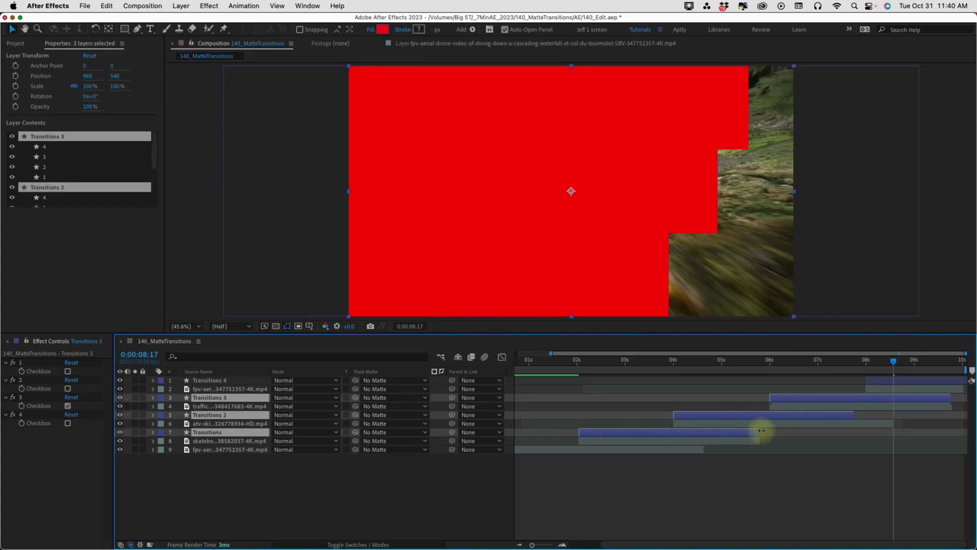
pyautogui.click(240, 441)
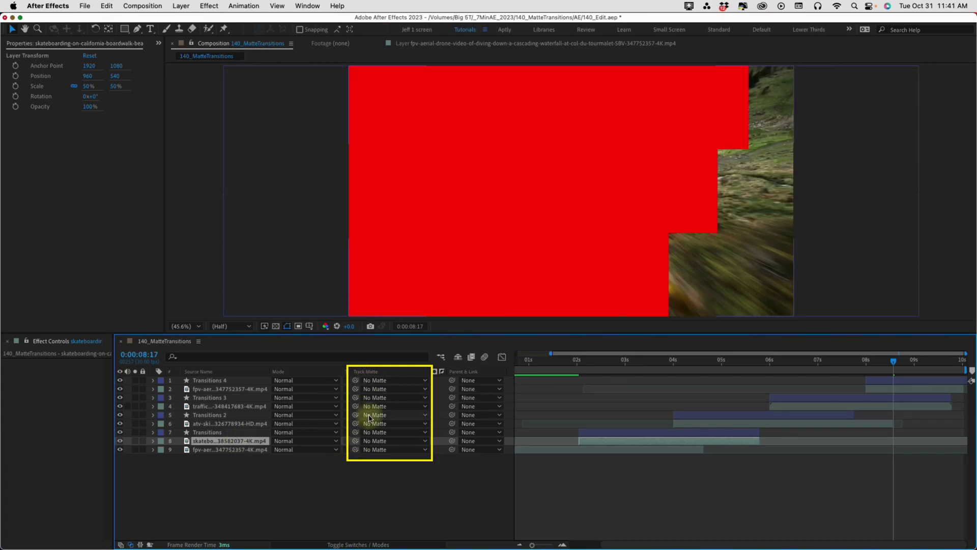
# Set the skateboard, atv and traffic clips' track mattes to the Transitions layers above them.
pyautogui.rightClick(483, 373)
pyautogui.moveTo(521, 413)
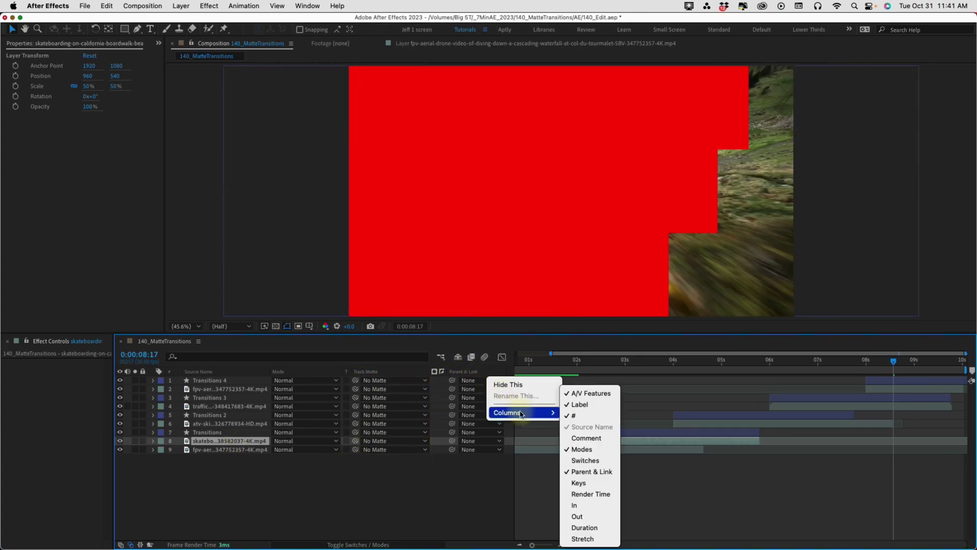
pyautogui.press('Escape')
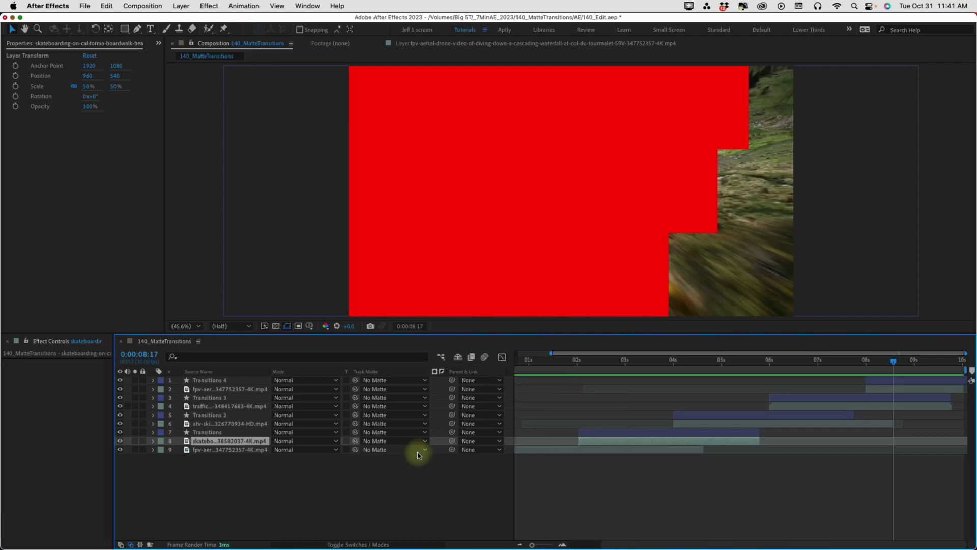
pyautogui.moveTo(357, 442); pyautogui.dragTo(356, 380)
pyautogui.click(328, 423)
pyautogui.click(366, 408)
pyautogui.click(359, 390)
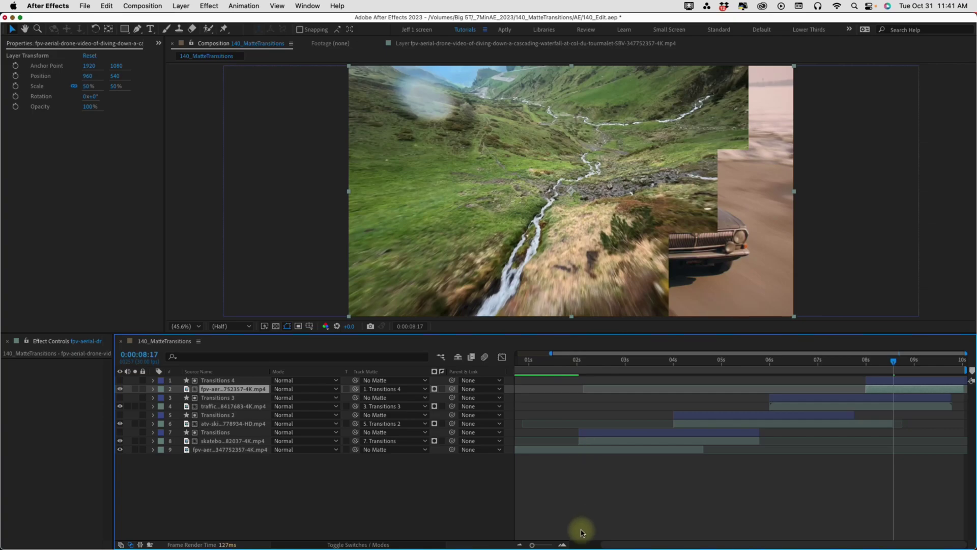
# Zoom out to the full 0–10 s, enlarge the viewer, and preview from the start.
pyautogui.click(520, 544)
pyautogui.click(519, 361)
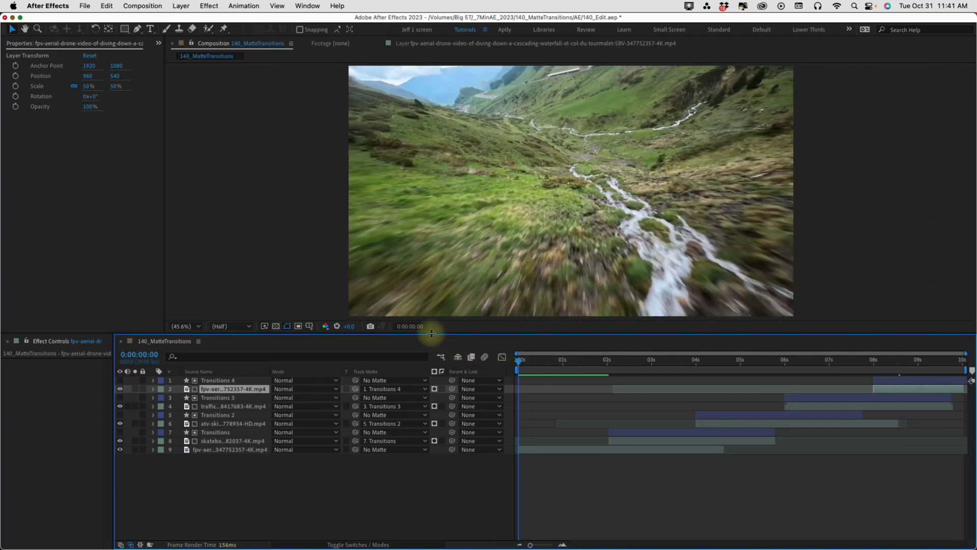
pyautogui.moveTo(431, 333); pyautogui.dragTo(432, 376)
pyautogui.click(458, 517)
pyautogui.press('space')
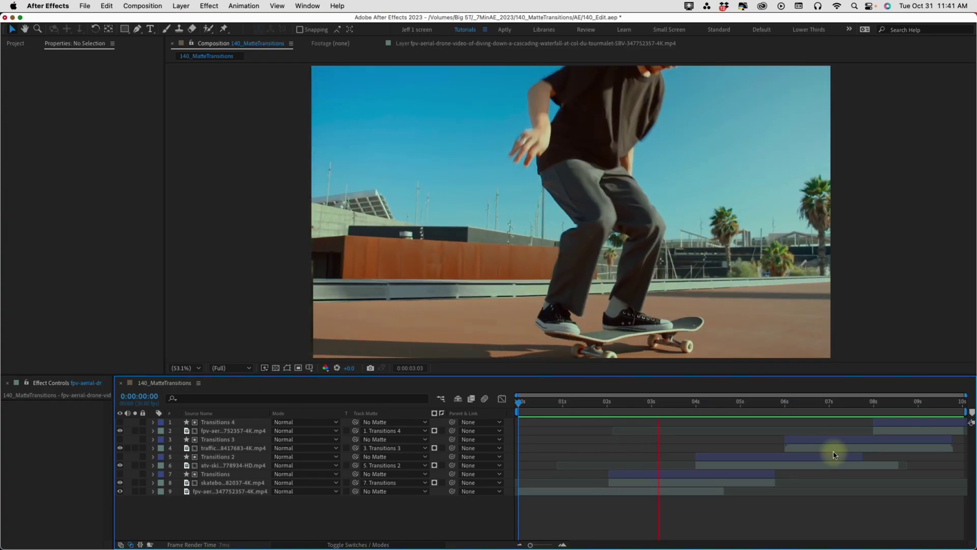
# Stop the preview and select the Transitions layer's Contents, Effects and Transform groups.
pyautogui.press('space')
pyautogui.click(215, 474)
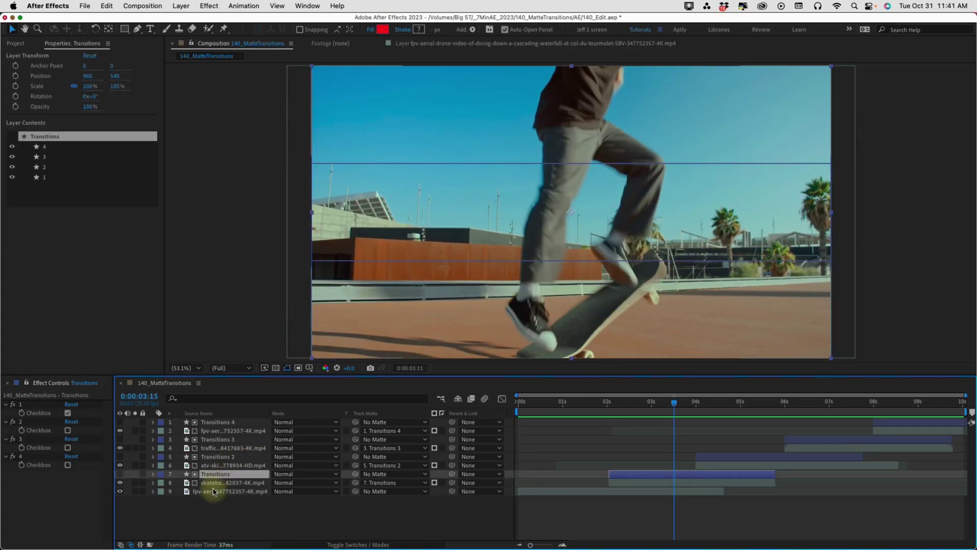
pyautogui.click(153, 475)
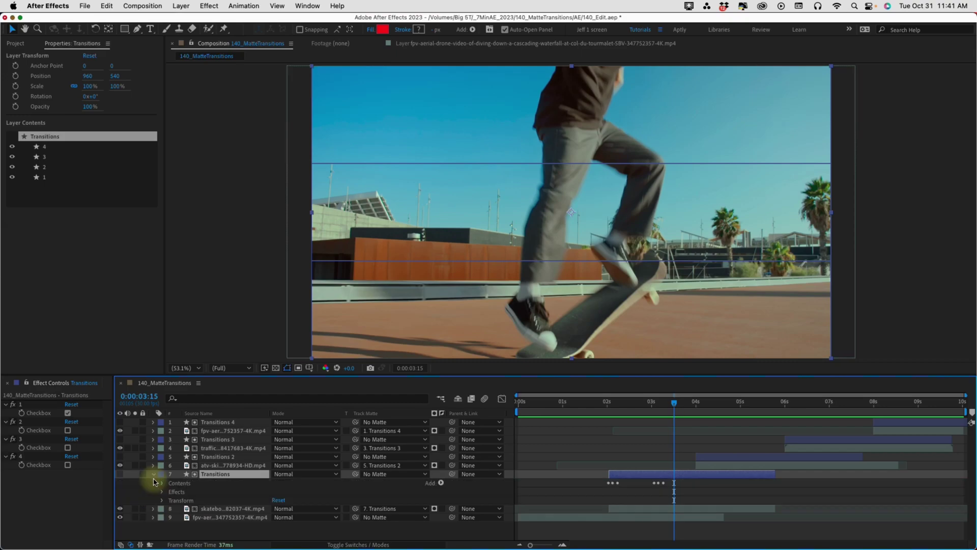
pyautogui.click(185, 484)
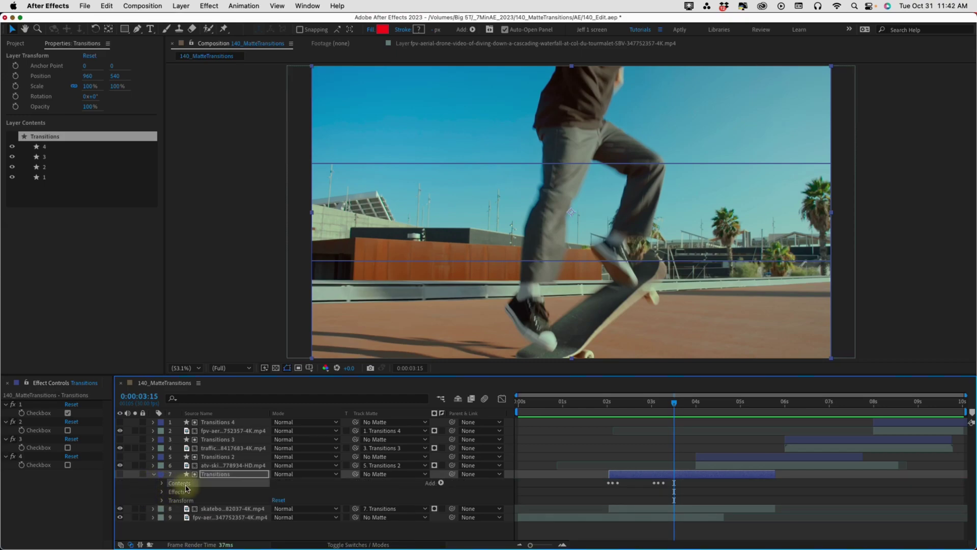
pyautogui.keyDown('shift'); pyautogui.click(184, 493); pyautogui.keyUp('shift')
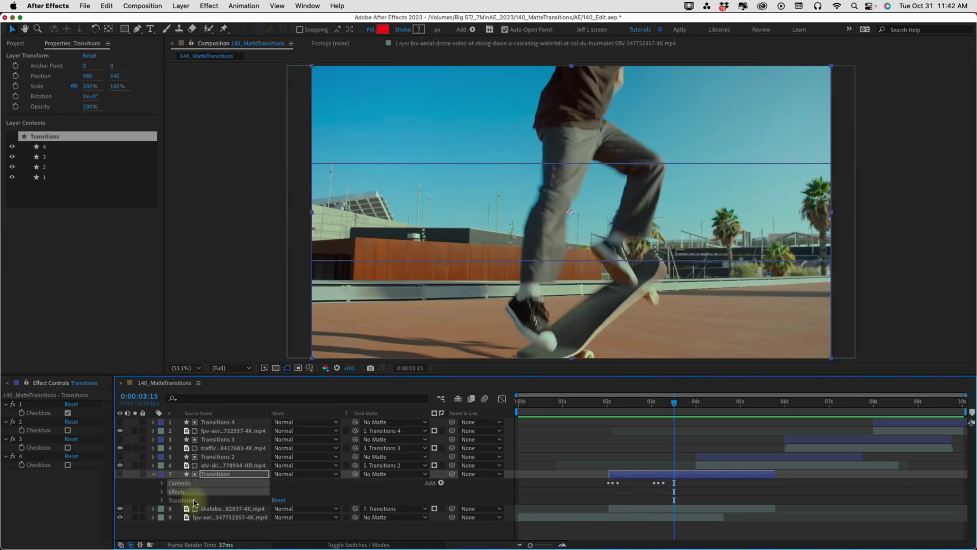
pyautogui.keyDown('shift'); pyautogui.click(193, 501); pyautogui.keyUp('shift')
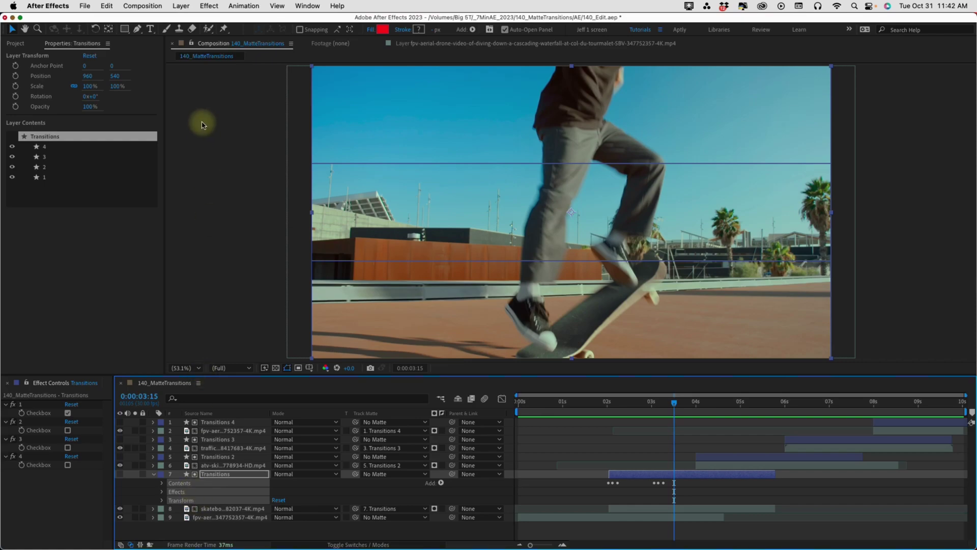
# Save the selection as animation preset Matte_Trans in User Presets > 7 Minute AE.
pyautogui.click(244, 5)
pyautogui.click(253, 22)
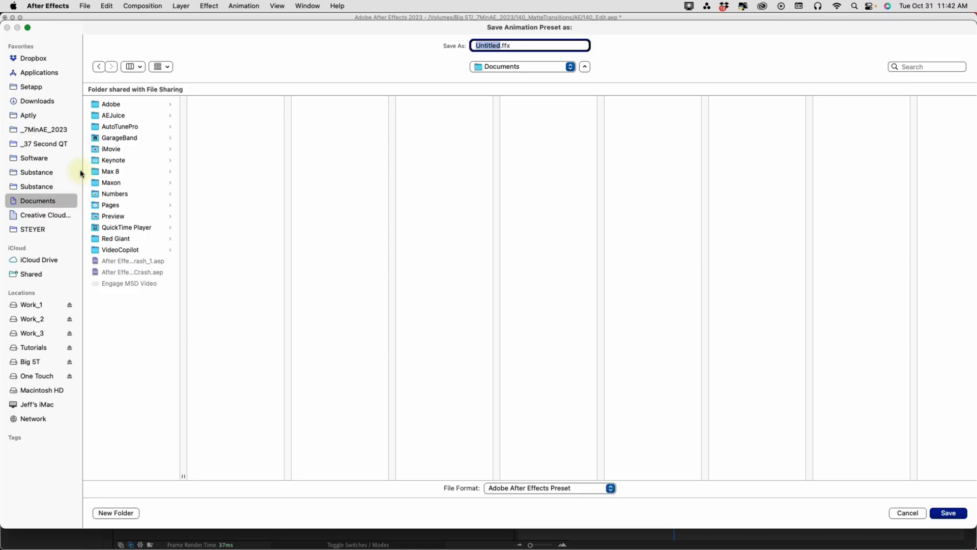
pyautogui.click(143, 104)
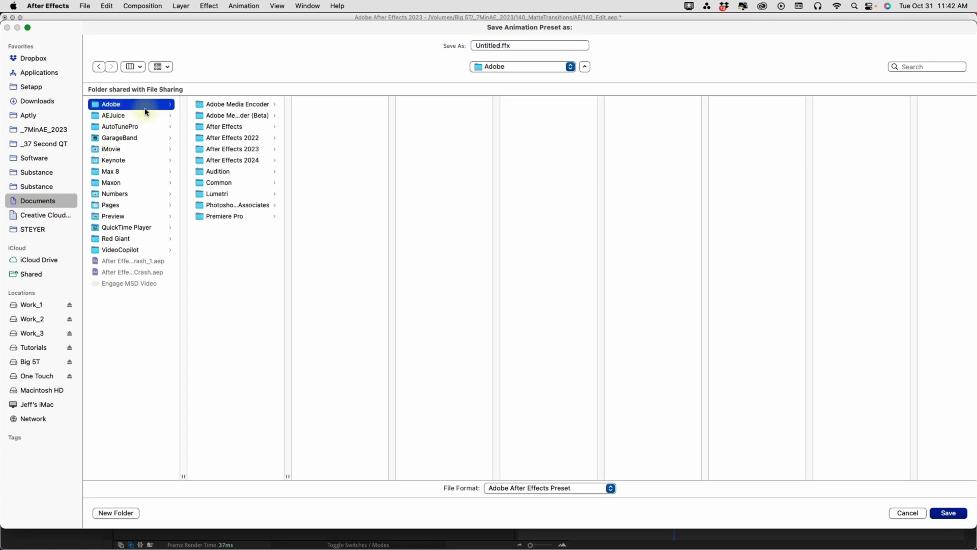
pyautogui.click(237, 151)
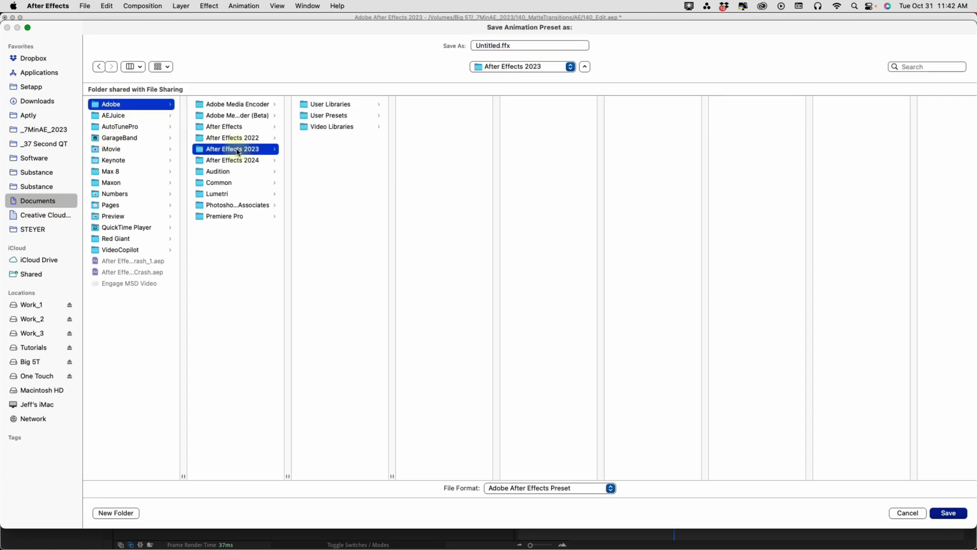
pyautogui.click(334, 114)
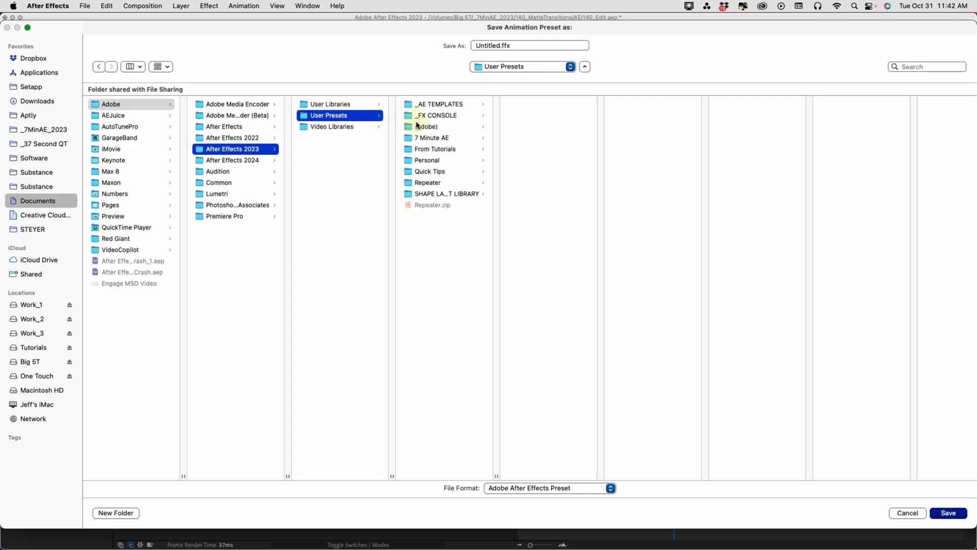
pyautogui.click(436, 139)
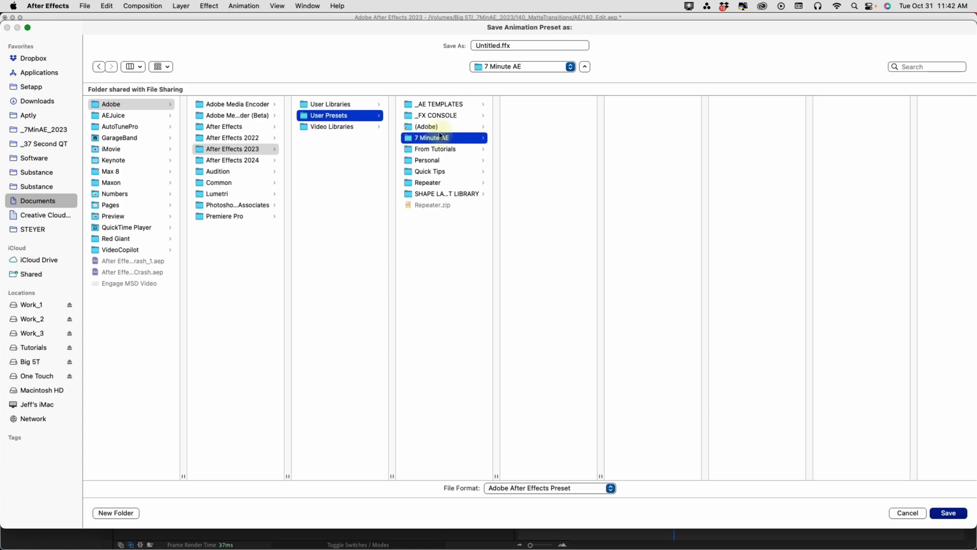
pyautogui.tripleClick(529, 43)
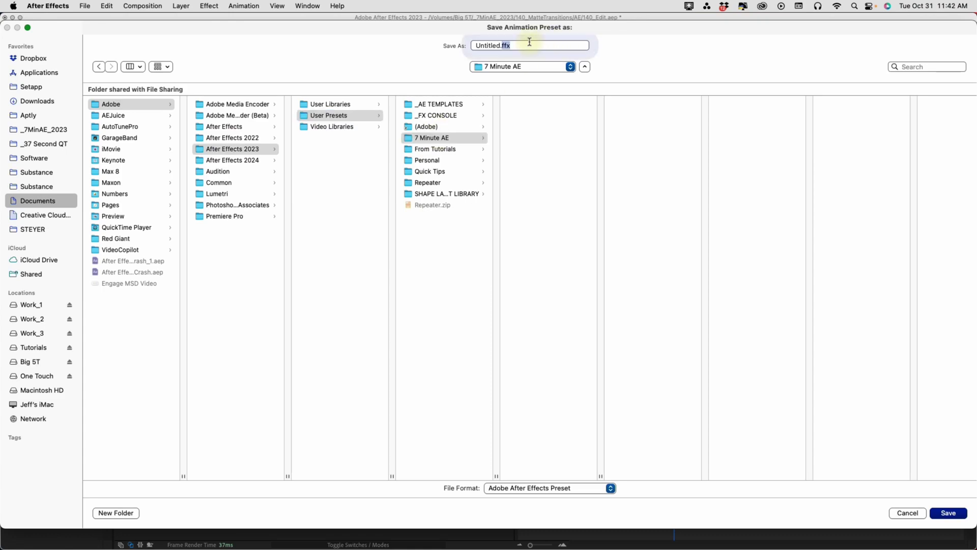
pyautogui.write('Matte_Transitions')
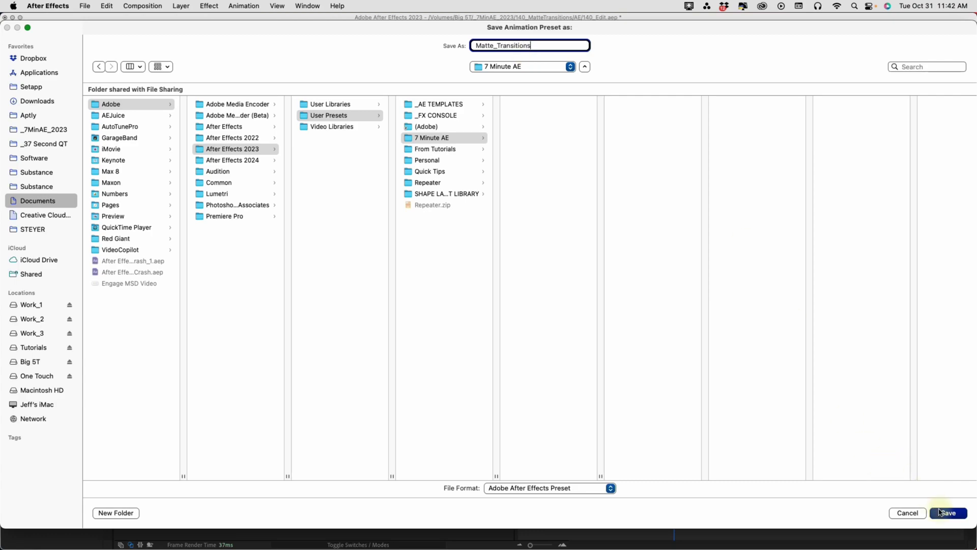
pyautogui.click(948, 512)
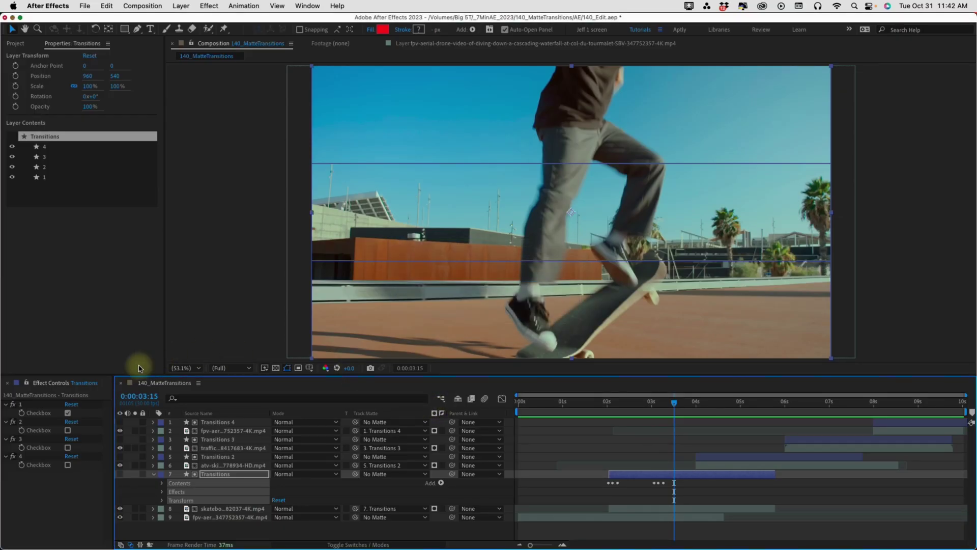
# Collapse the layer, show the Effects & Presets panel, and resize it beside the timeline.
pyautogui.click(153, 474)
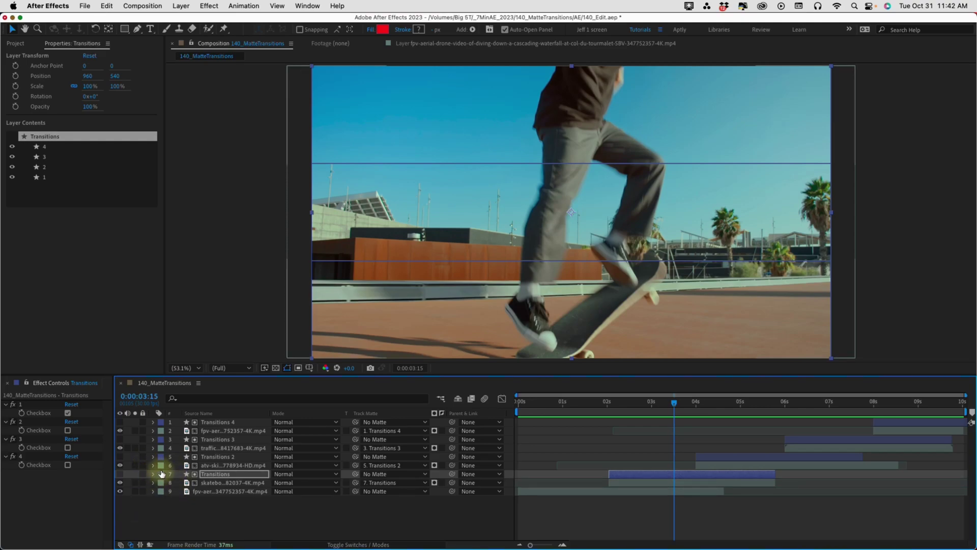
pyautogui.click(205, 516)
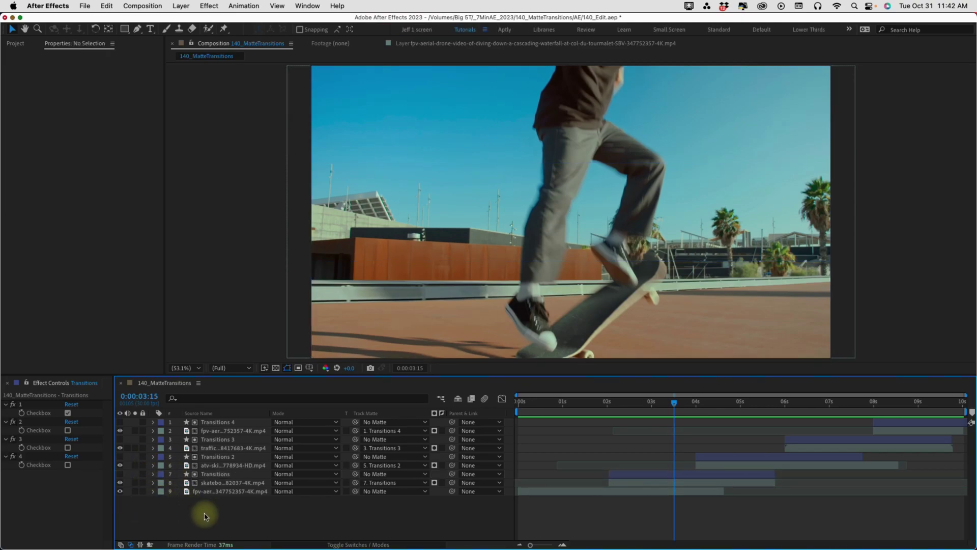
pyautogui.click(308, 6)
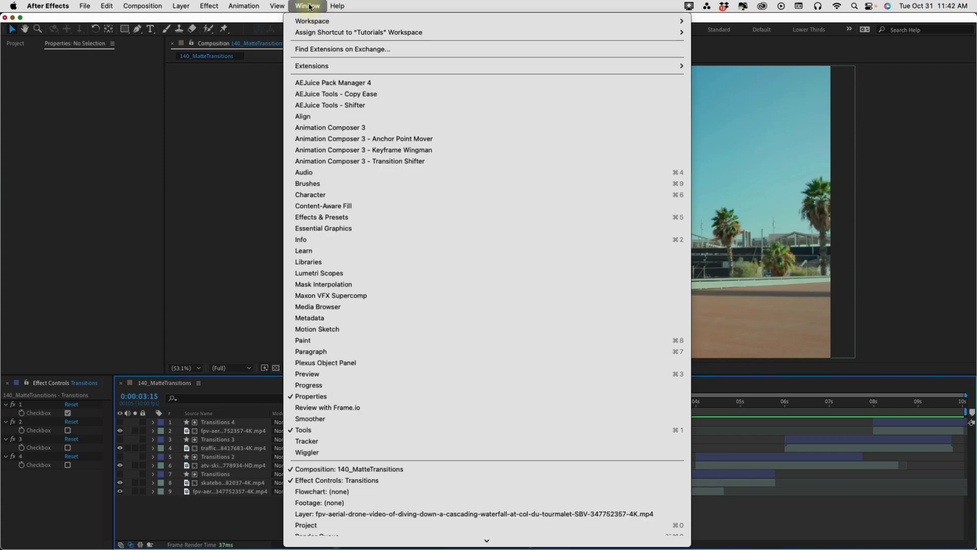
pyautogui.click(321, 217)
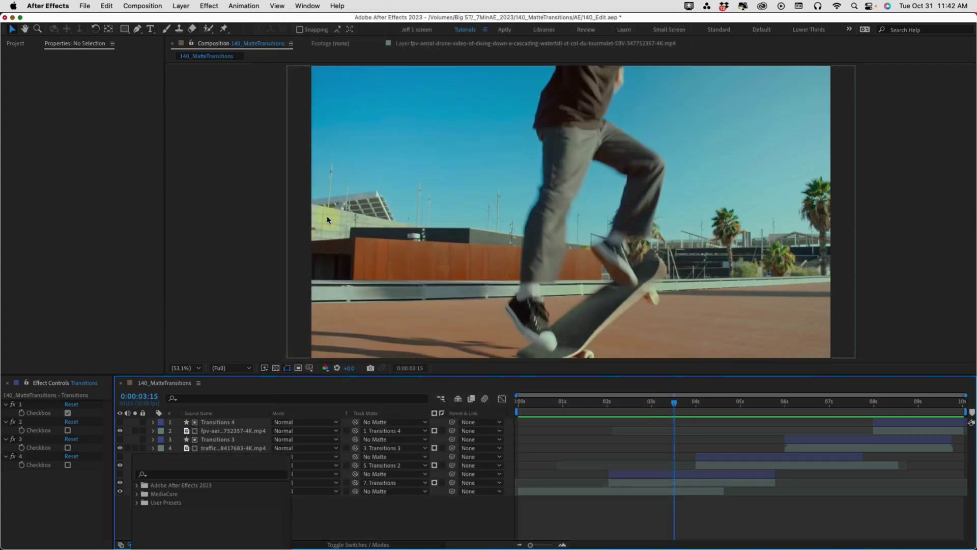
pyautogui.moveTo(186, 393); pyautogui.dragTo(144, 394)
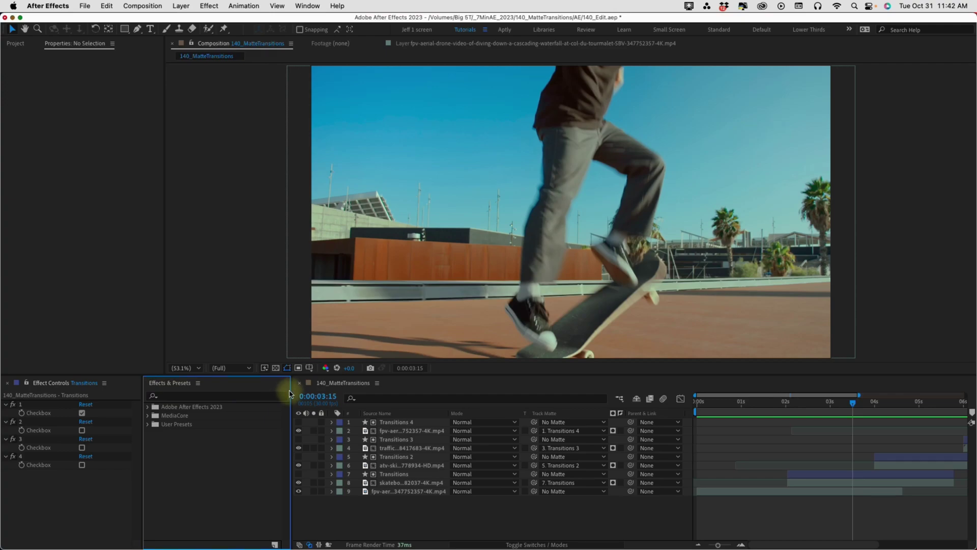
pyautogui.moveTo(291, 390); pyautogui.dragTo(258, 390)
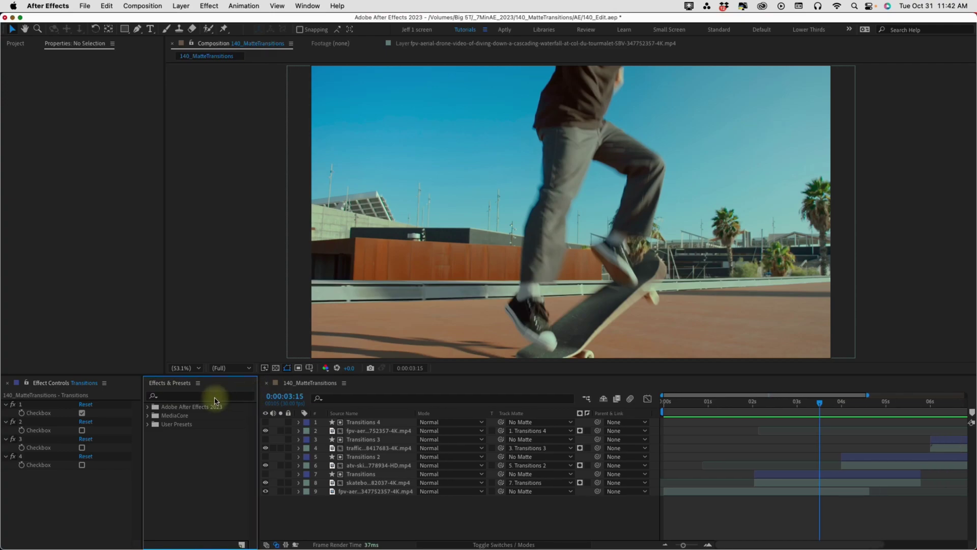
# Locate the saved preset by searching 'matte_t' in Effects & Presets.
pyautogui.click(147, 425)
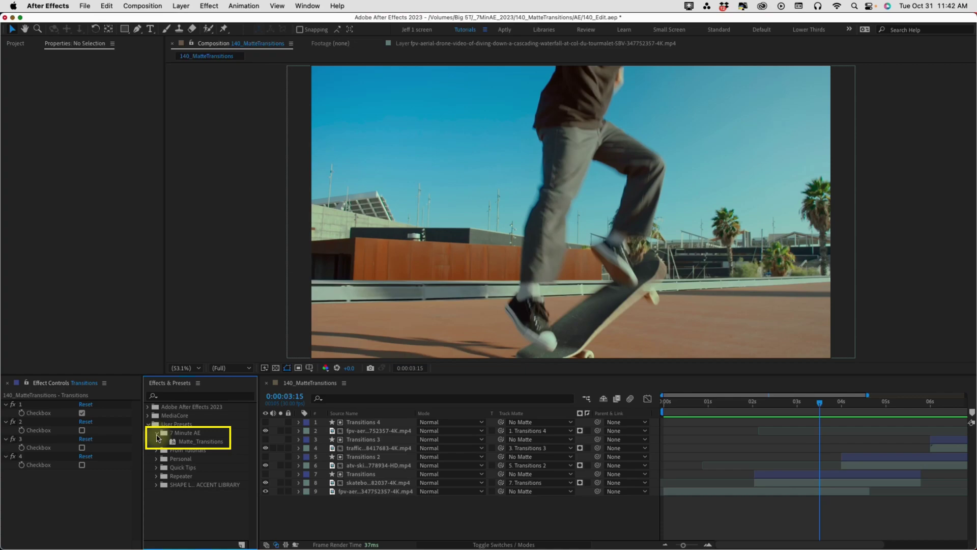
pyautogui.click(158, 433)
pyautogui.click(148, 425)
pyautogui.click(183, 396)
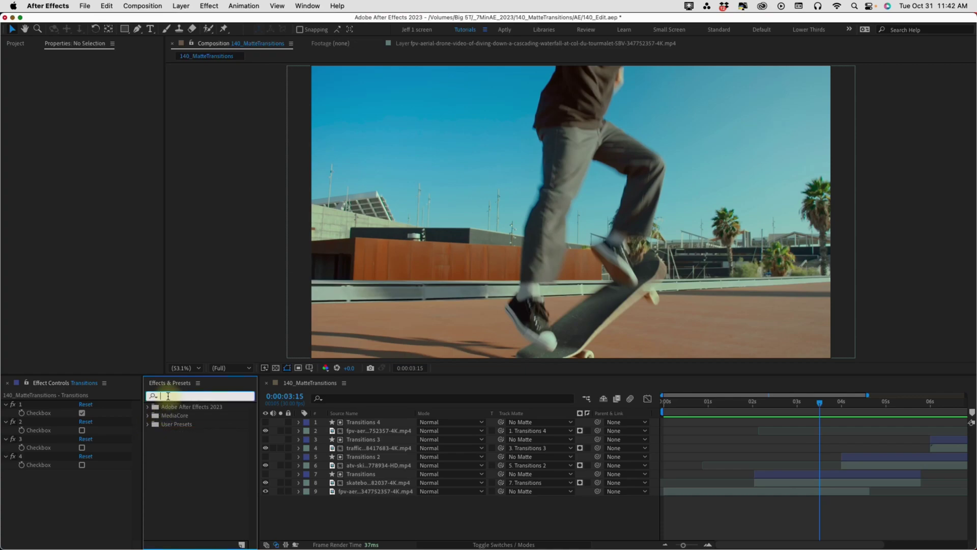
pyautogui.write('matte_tran')
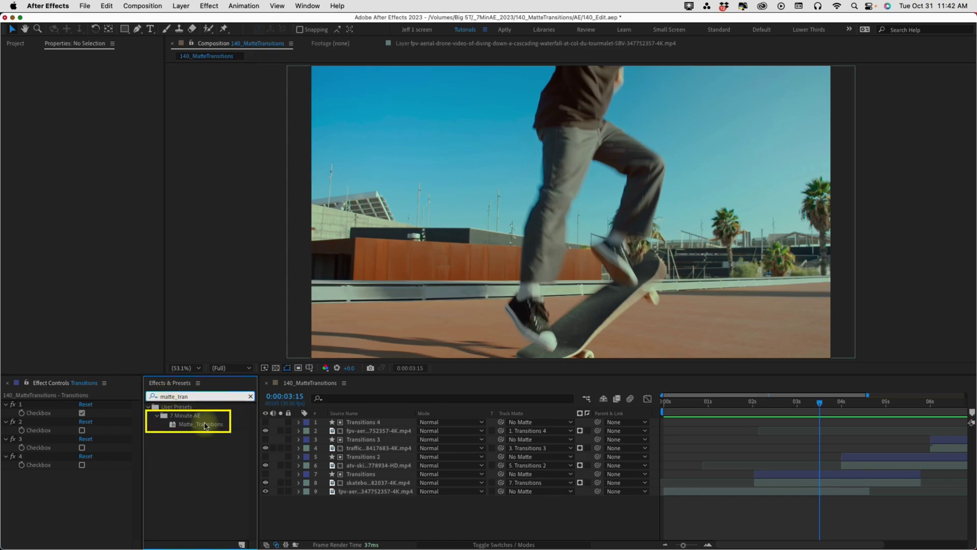
# Apply the Matte_Transitions preset to the composition and reveal the new layer's keyframes.
pyautogui.click(665, 544)
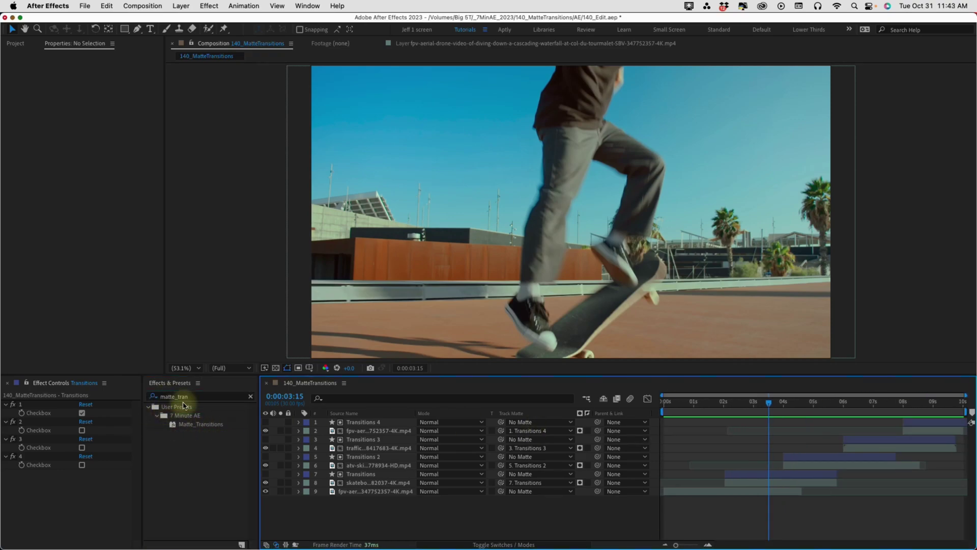
pyautogui.doubleClick(205, 427)
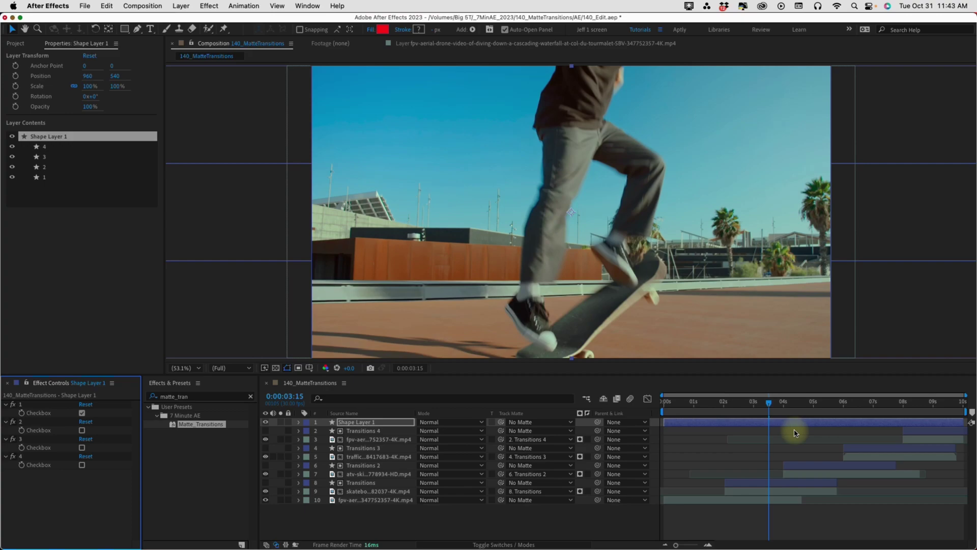
pyautogui.press('u')
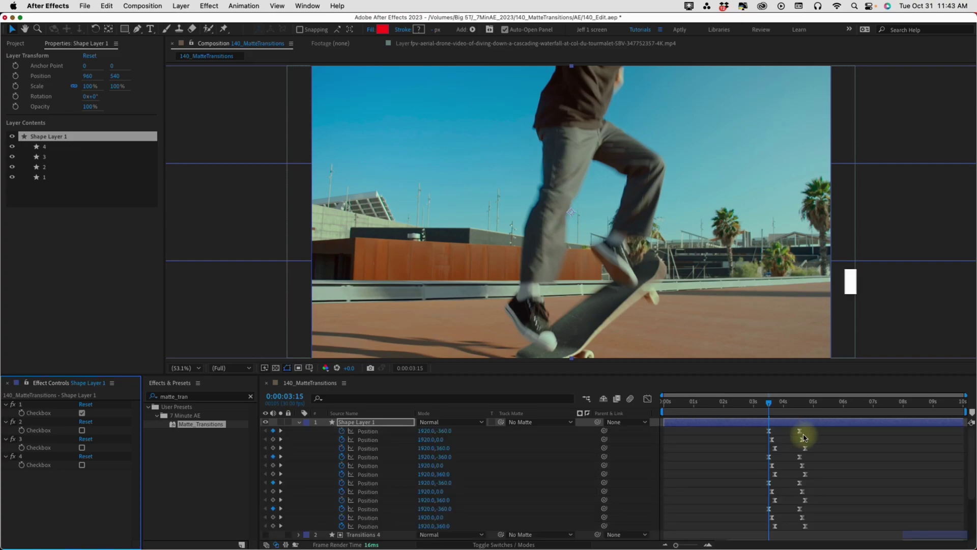
pyautogui.moveTo(768, 377); pyautogui.dragTo(760, 303)
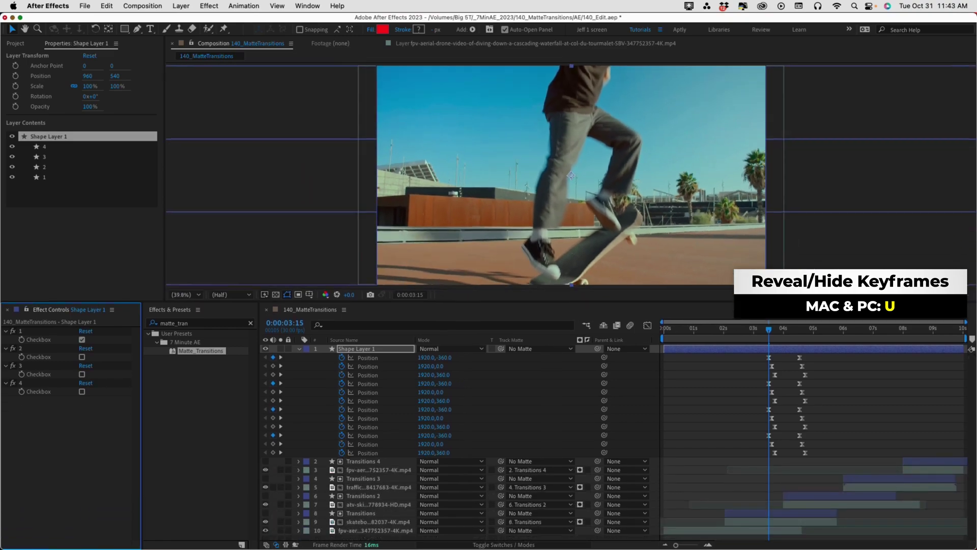
# Remove that shape layer and reapply Matte_Transitions at frame 0, showing its Position keyframes.
pyautogui.press('F2')
pyautogui.press('u')
pyautogui.press('Home')
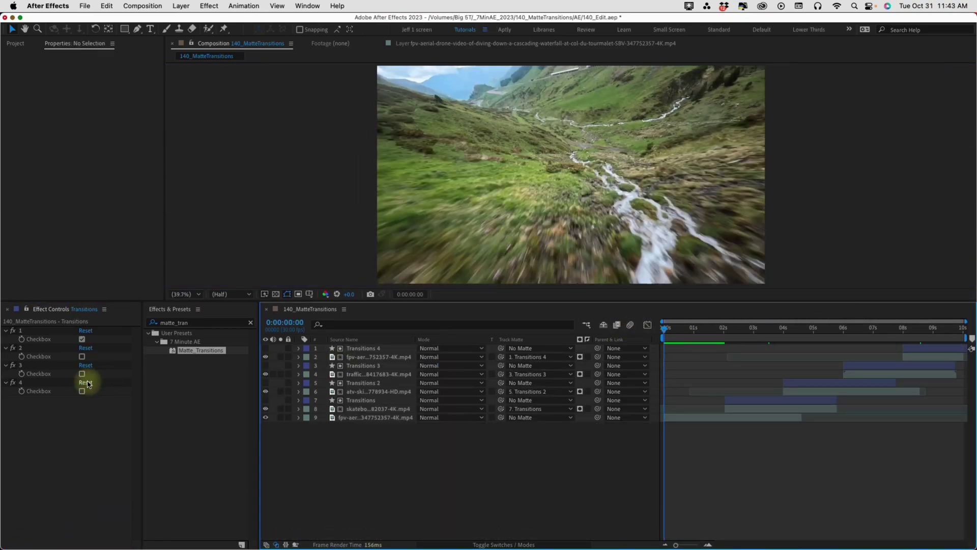
pyautogui.click(186, 355)
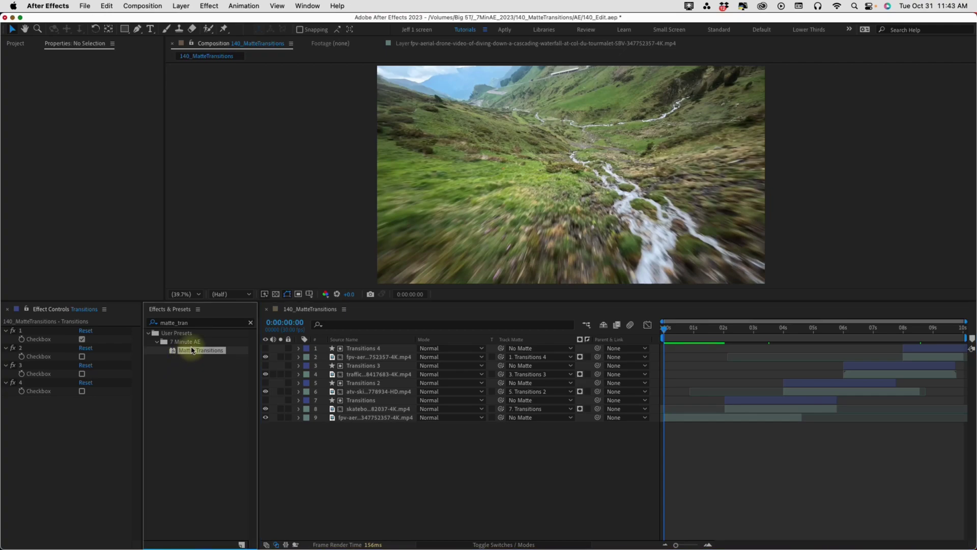
pyautogui.doubleClick(192, 350)
pyautogui.press('u')
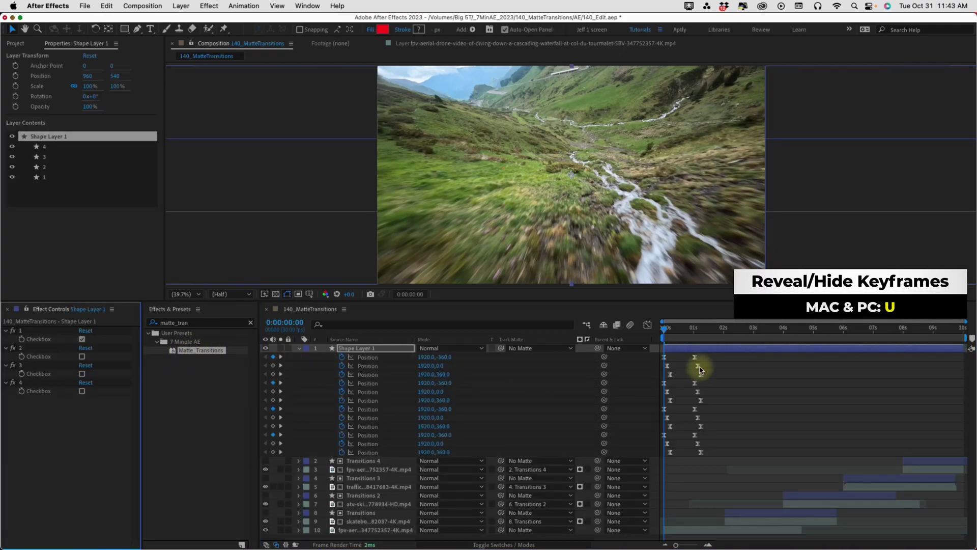